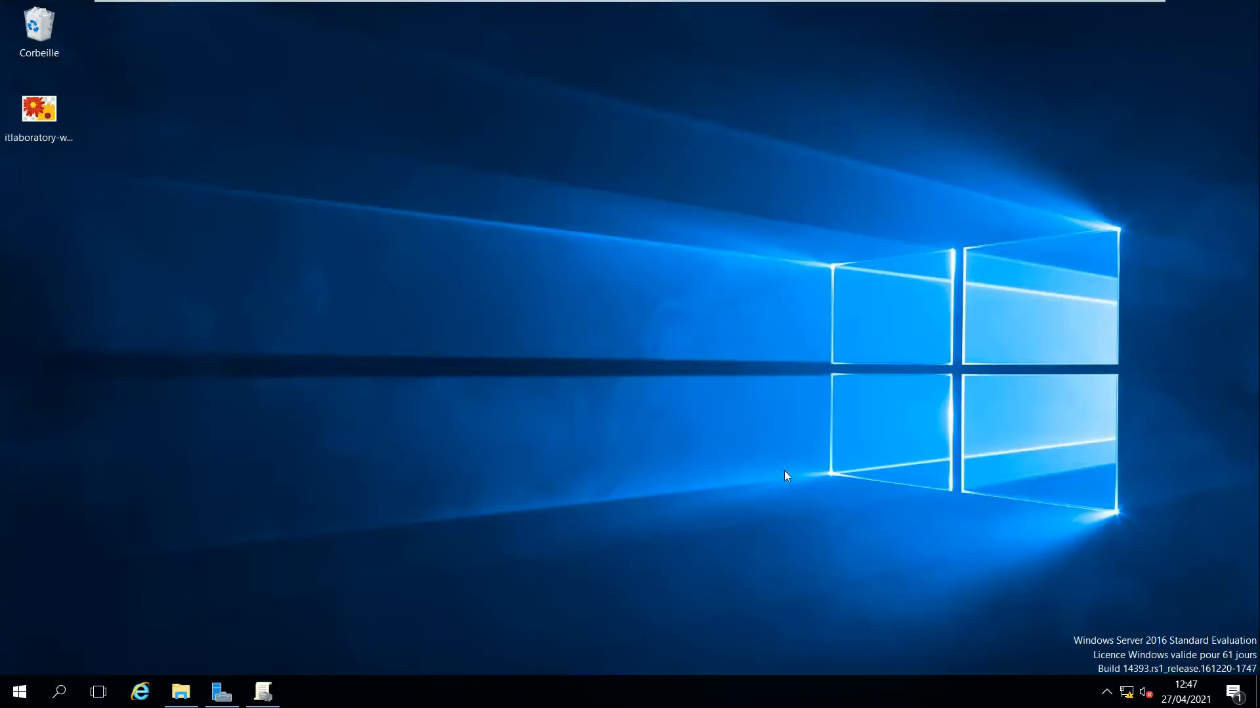
Bring up Server Manager to view the installed roles on its dashboard, then minimise it.
mouse_move(855, 6)
right_click(457, 205)
click(501, 256)
click(223, 690)
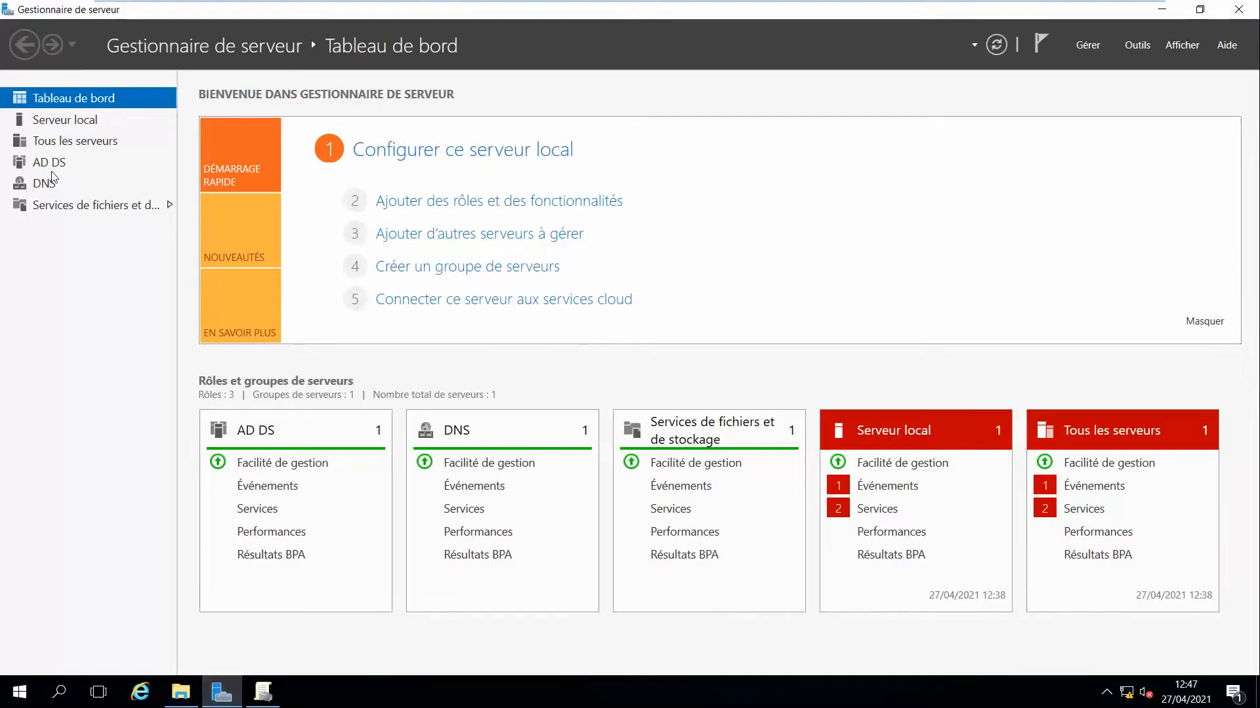
click(1162, 9)
Open Active Directory Users and Computers by running dsa.msc.
key(super+r)
text(ds)
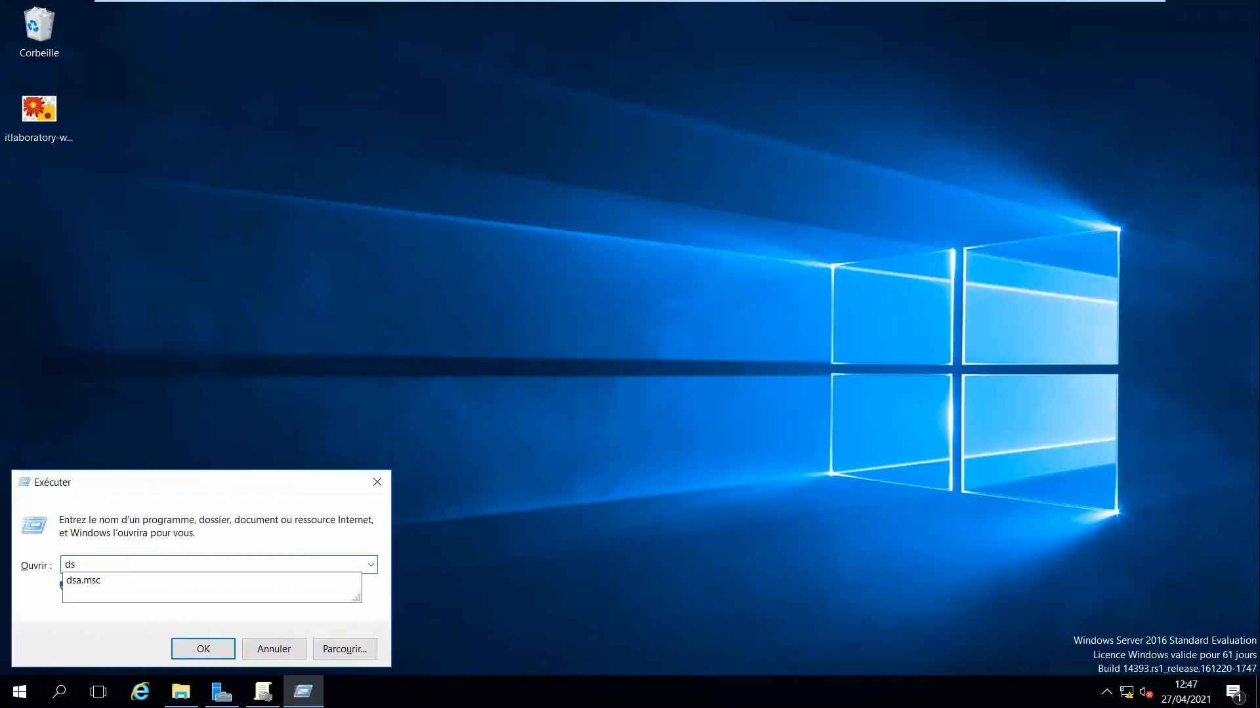
text(a)
key(Down)
key(Return)
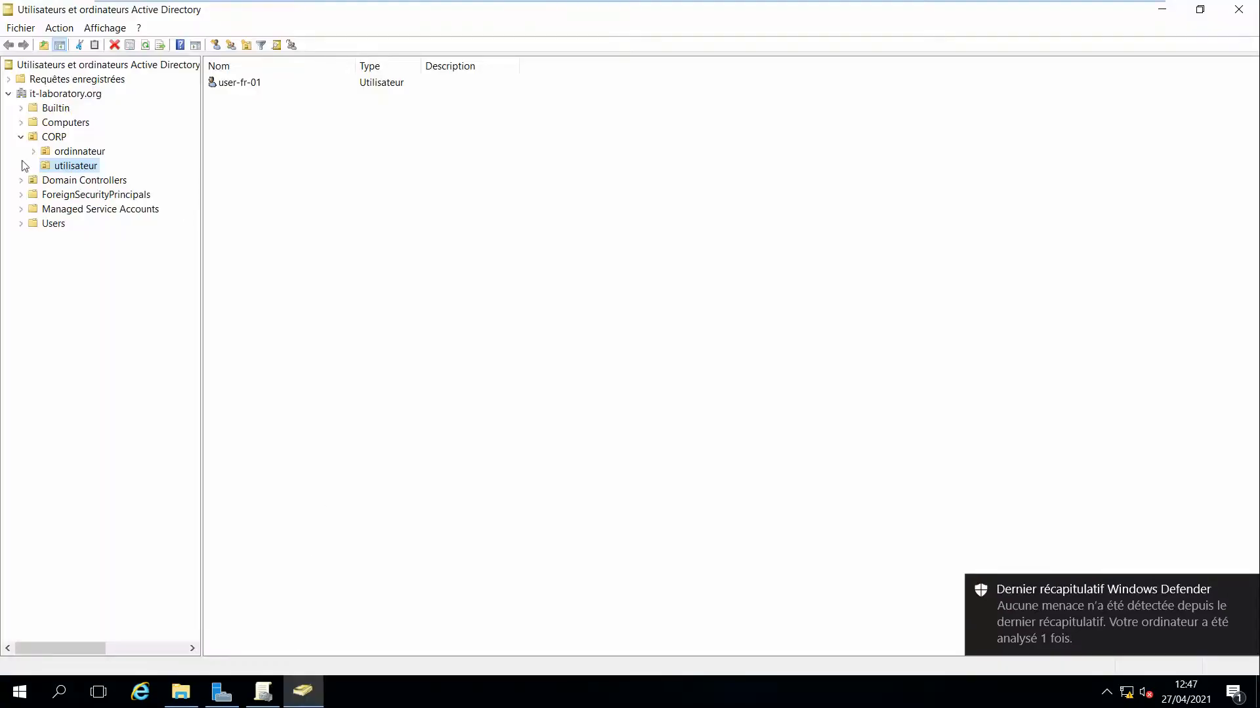
Examine the contents of the ordinnateur and utilisateur organizational units under CORP, dismiss the Windows Defender notification and select user-fr-01.
click(66, 153)
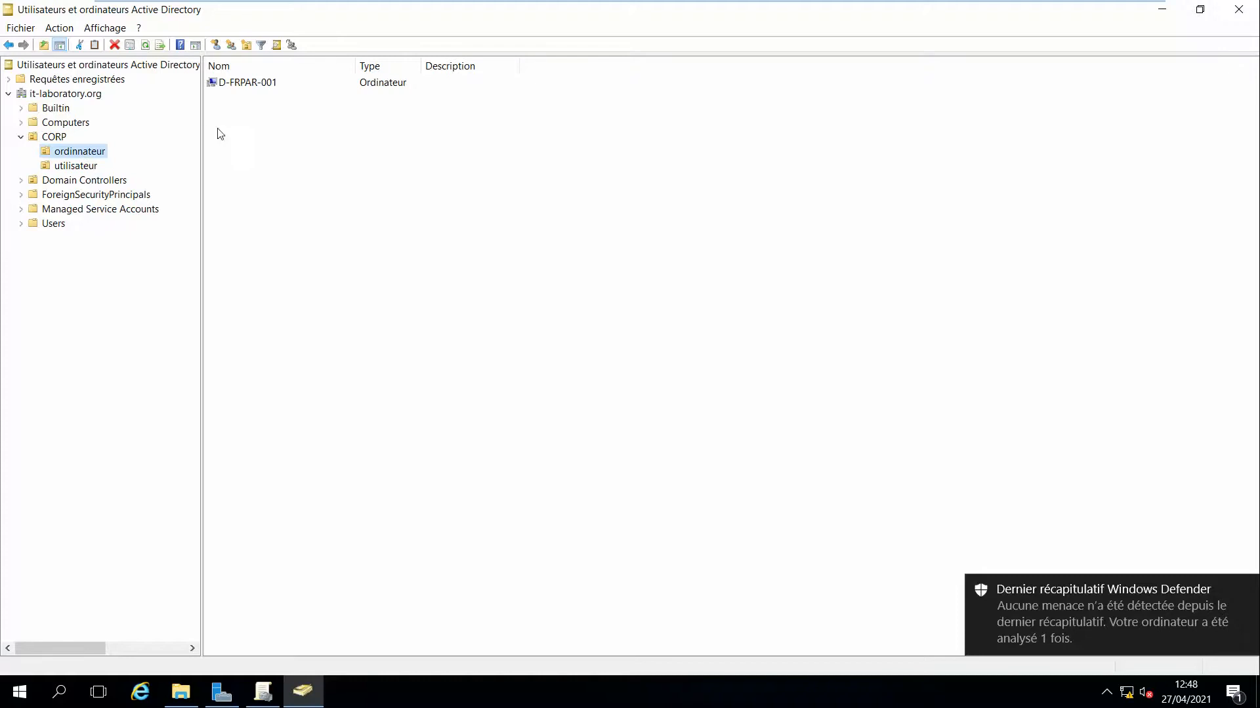
click(88, 166)
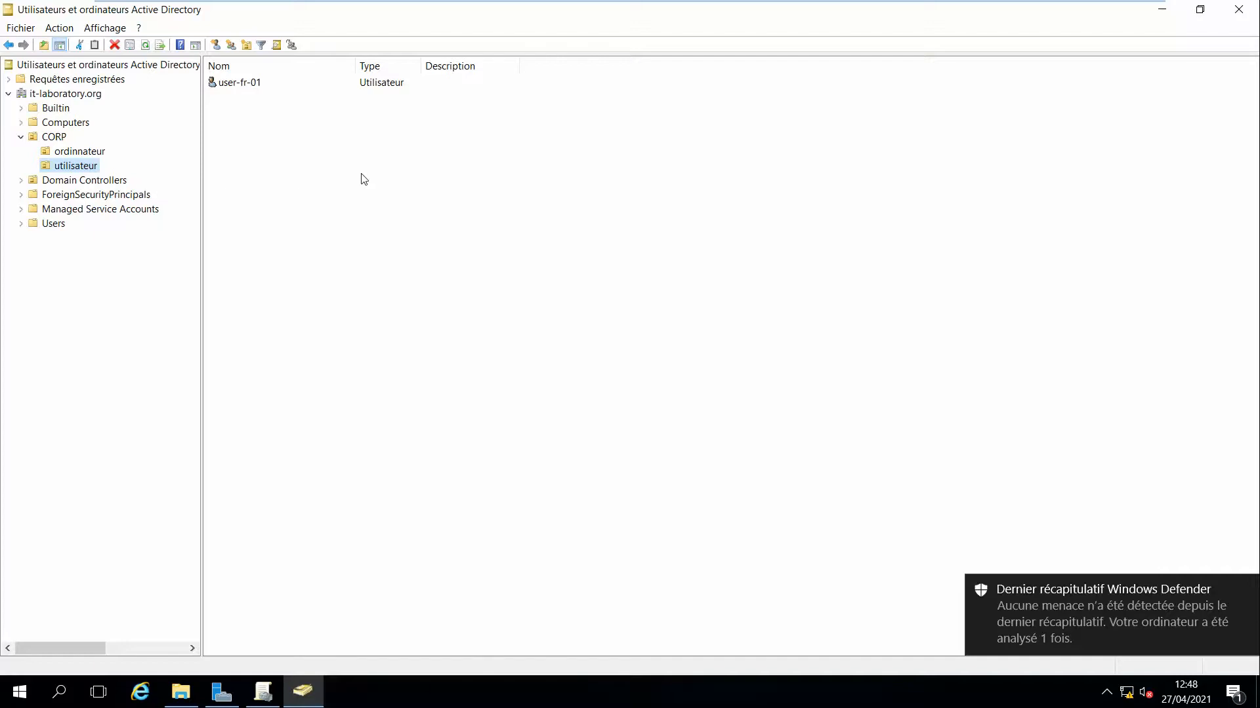
click(1243, 589)
click(258, 83)
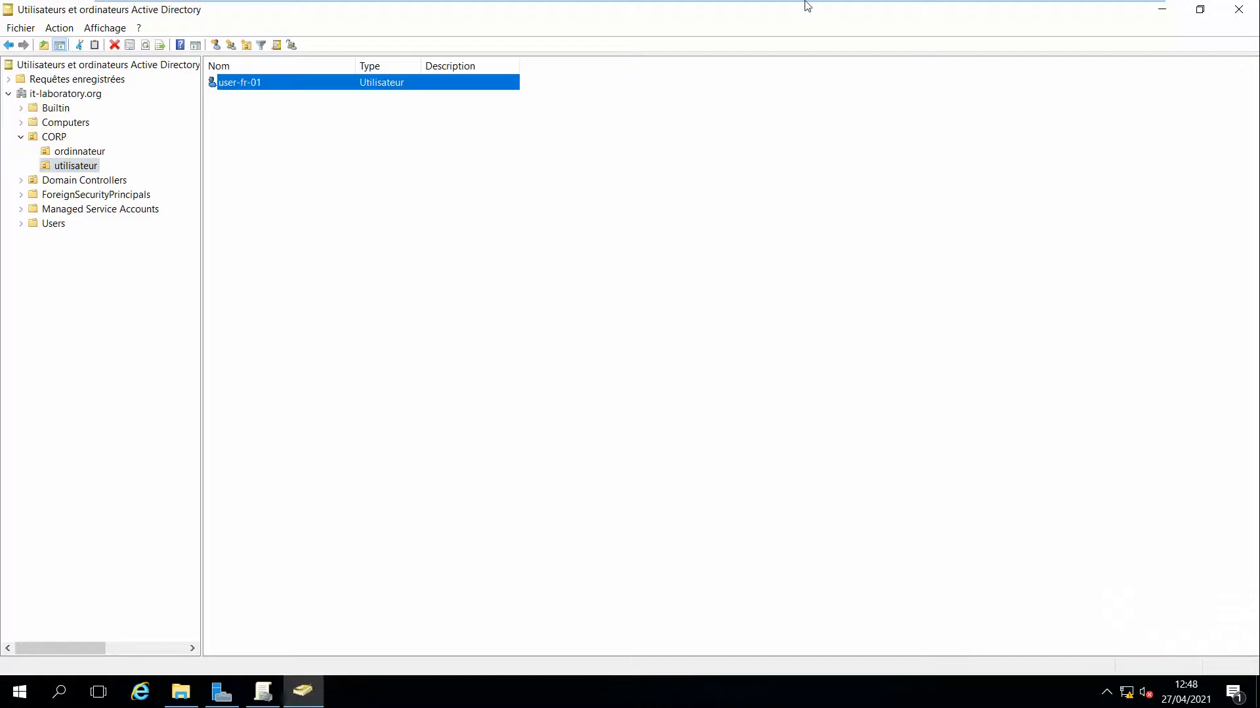
View the current desktop background on the D-FRPAR-001 client, then return to the SRV-ADDS-CORP-01 server's desktop.
mouse_move(746, 6)
click(861, 11)
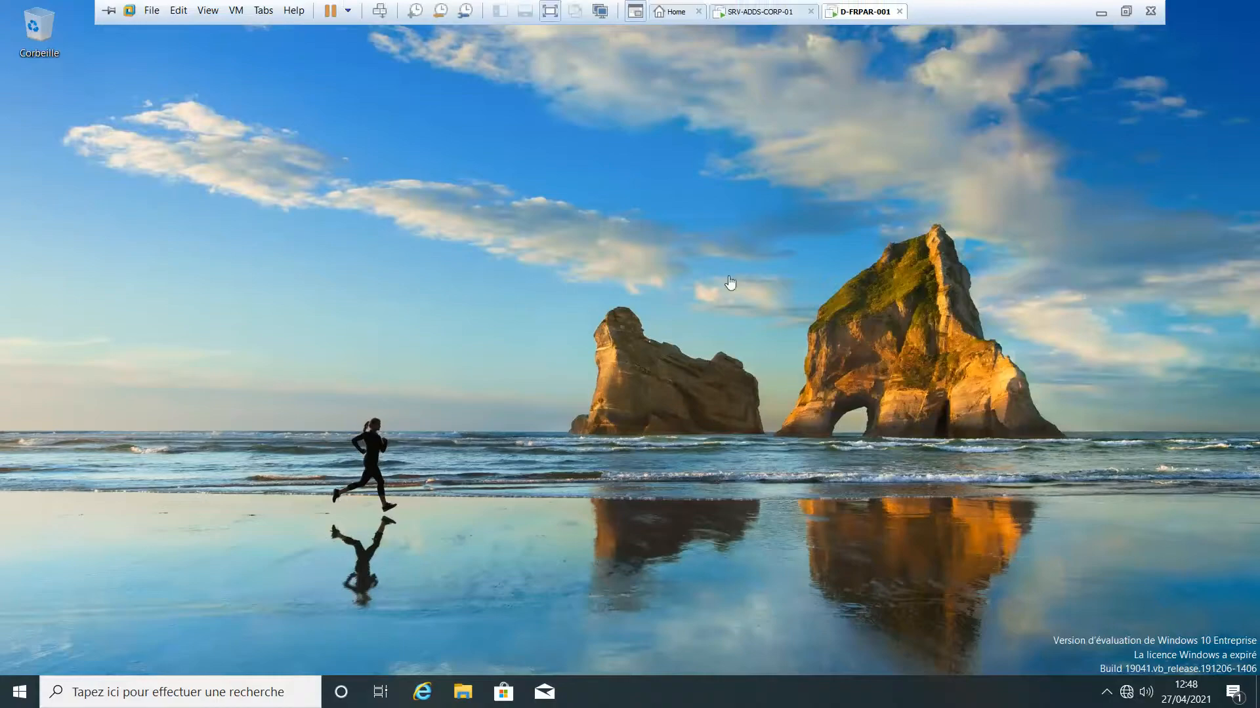
right_click(423, 117)
click(515, 167)
click(761, 11)
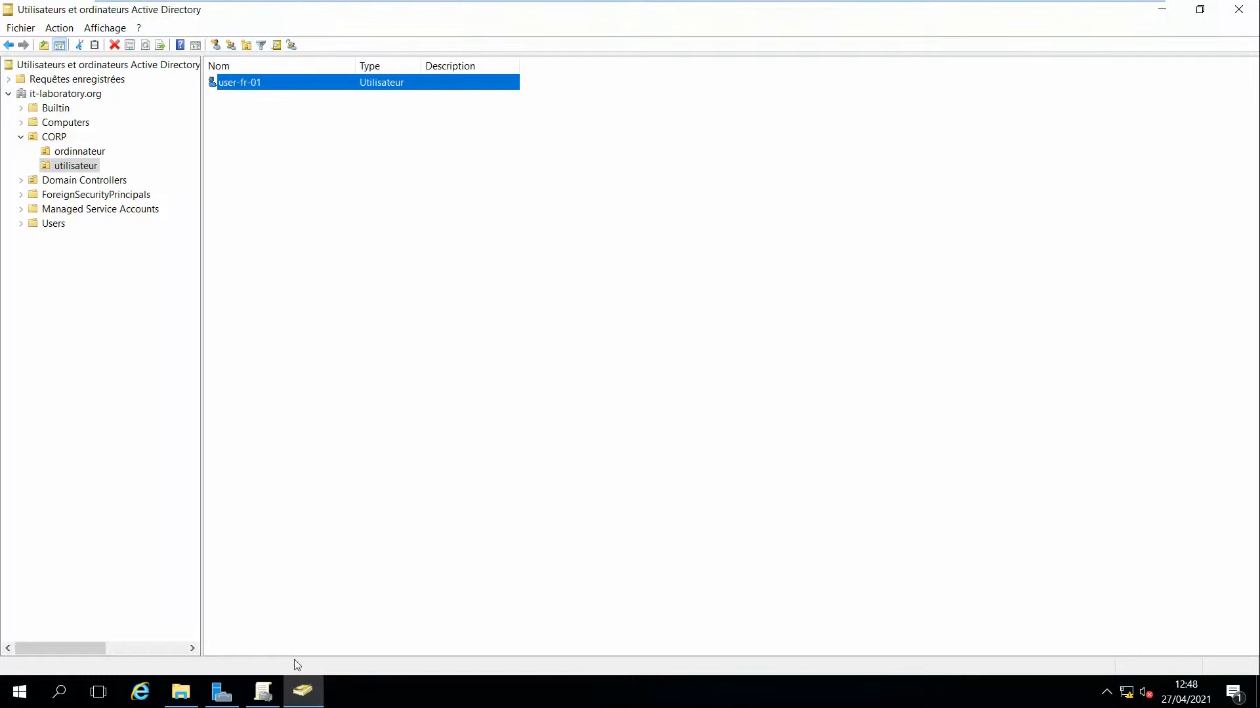
click(1163, 12)
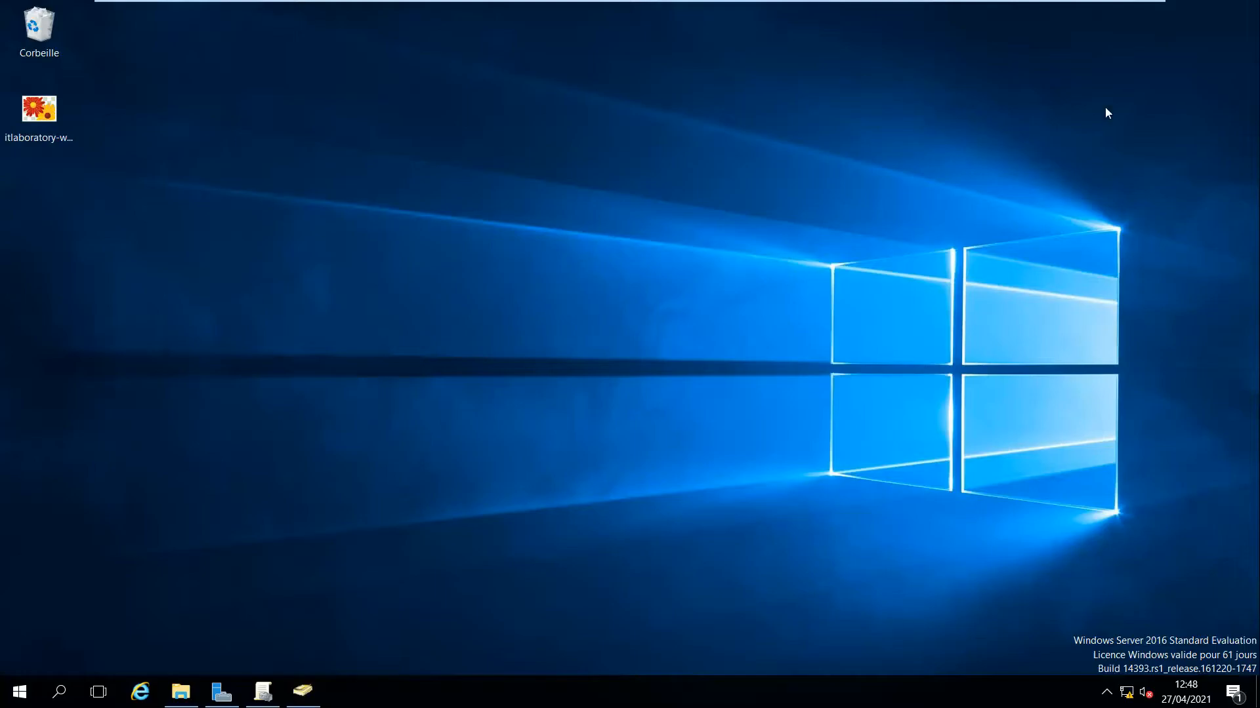
Open the Group Policy Management console by running gpmc.msc.
key(super+r)
text(gpm)
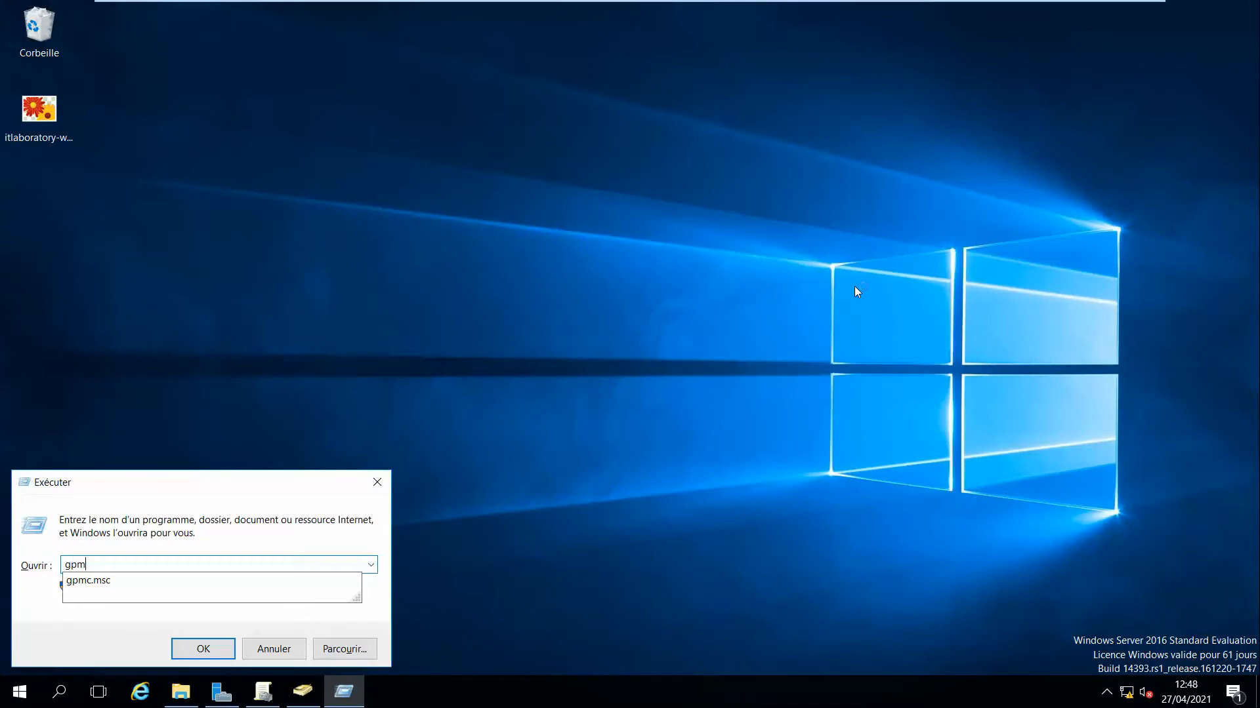
key(Down)
key(Return)
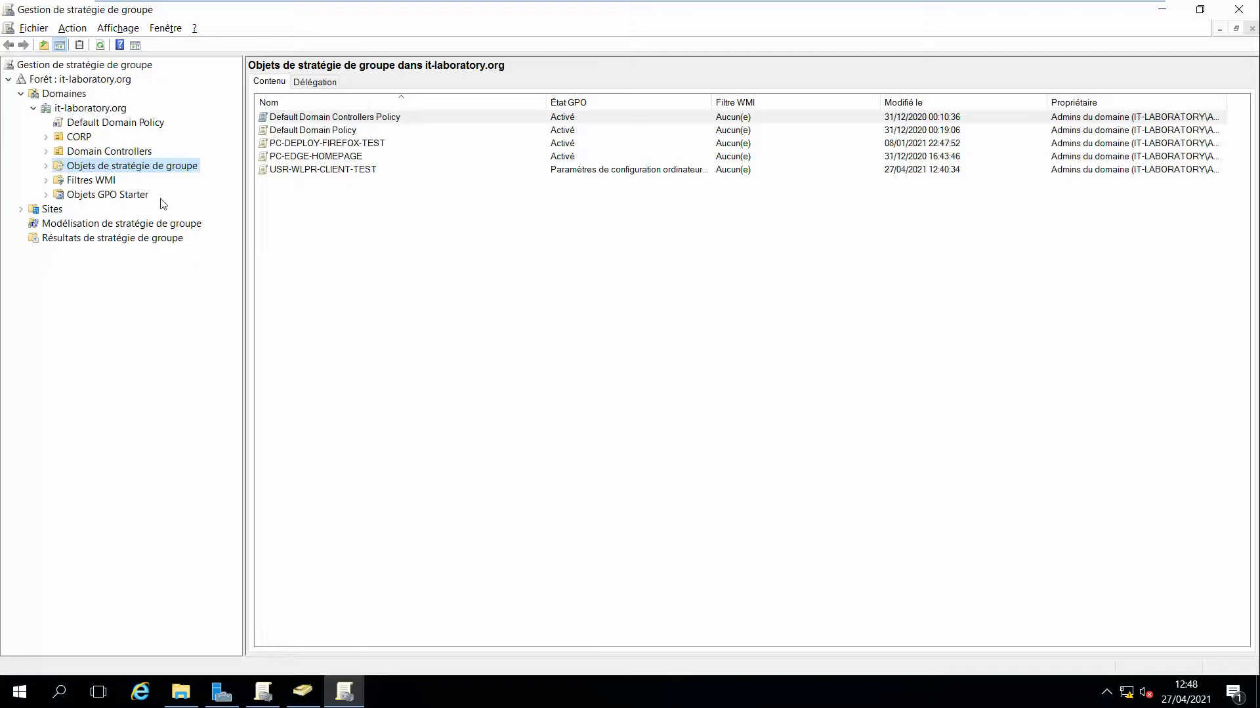
Create a new group policy object named USER-WALLPAPER-DESKTOP-WIN10 with no source starter GPO.
right_click(61, 168)
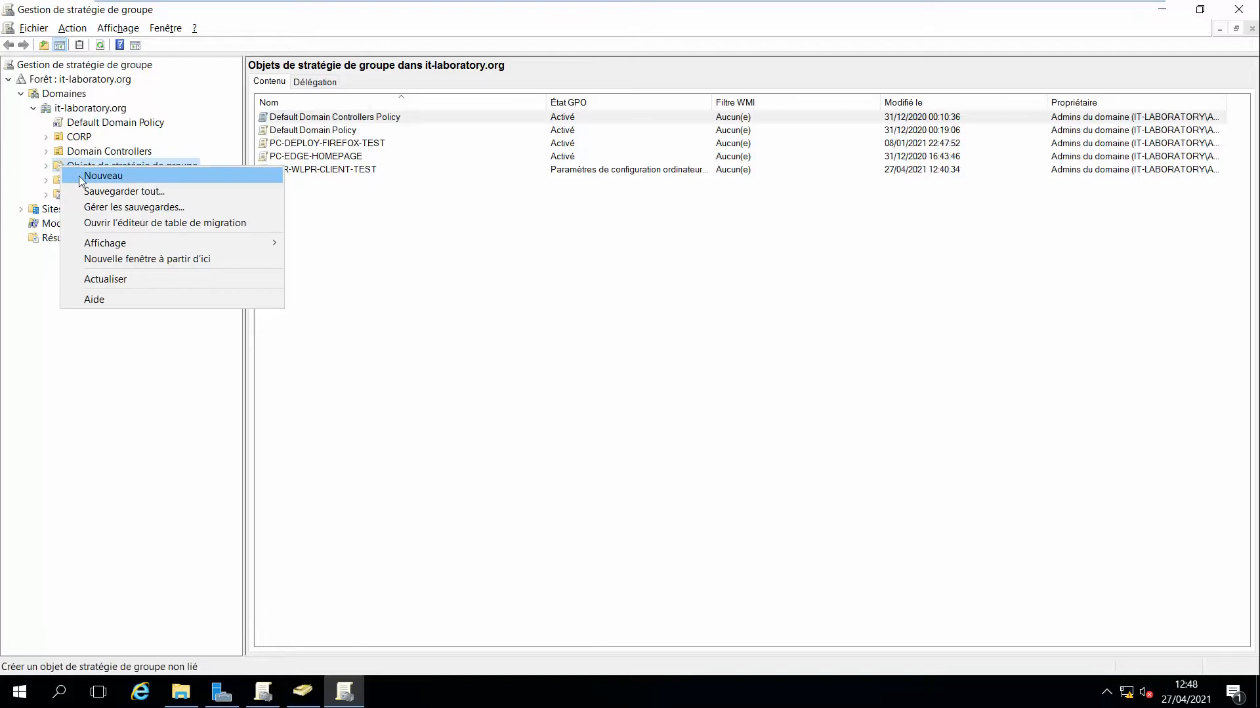
click(79, 176)
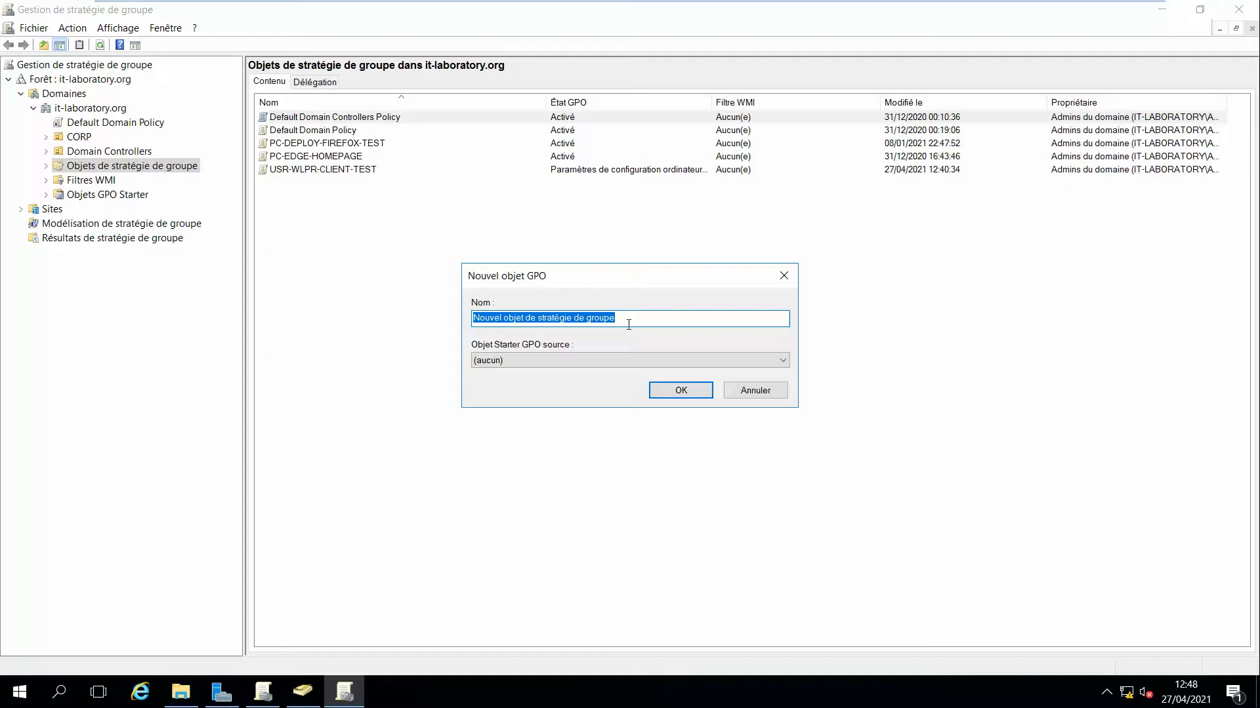
text(USER-)
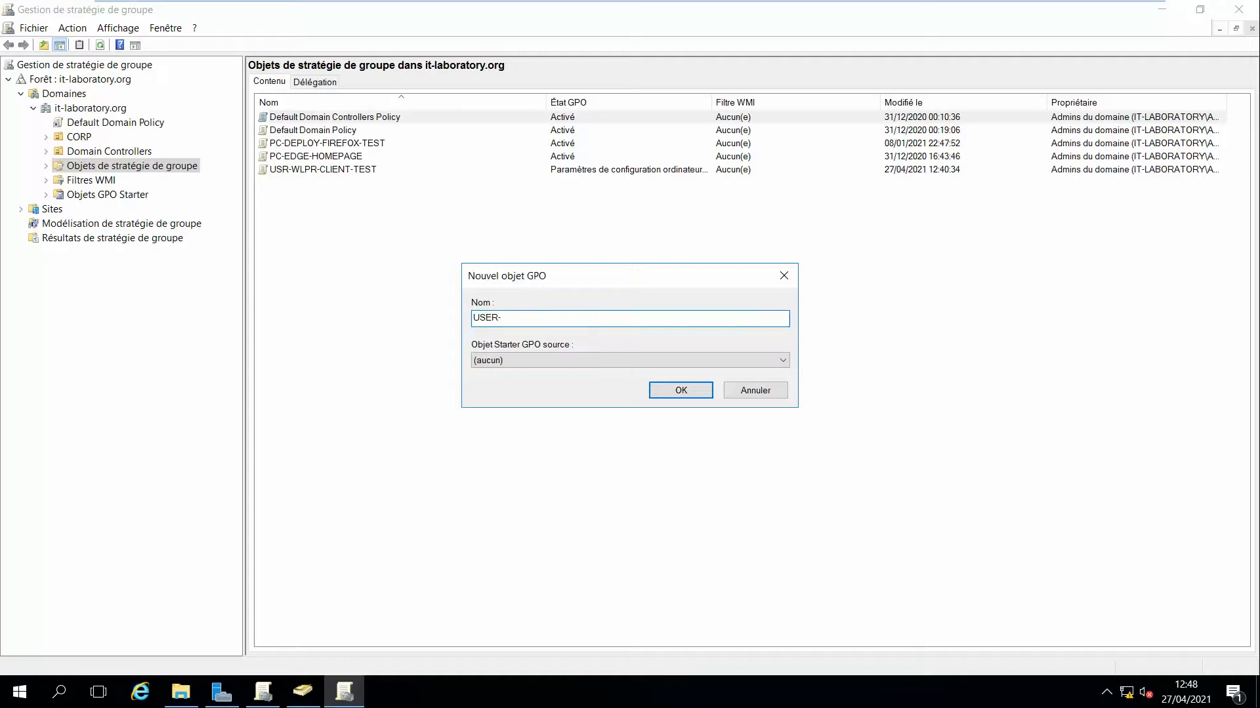
text(WALLPAPER-DESKTOP-WIN10)
click(681, 392)
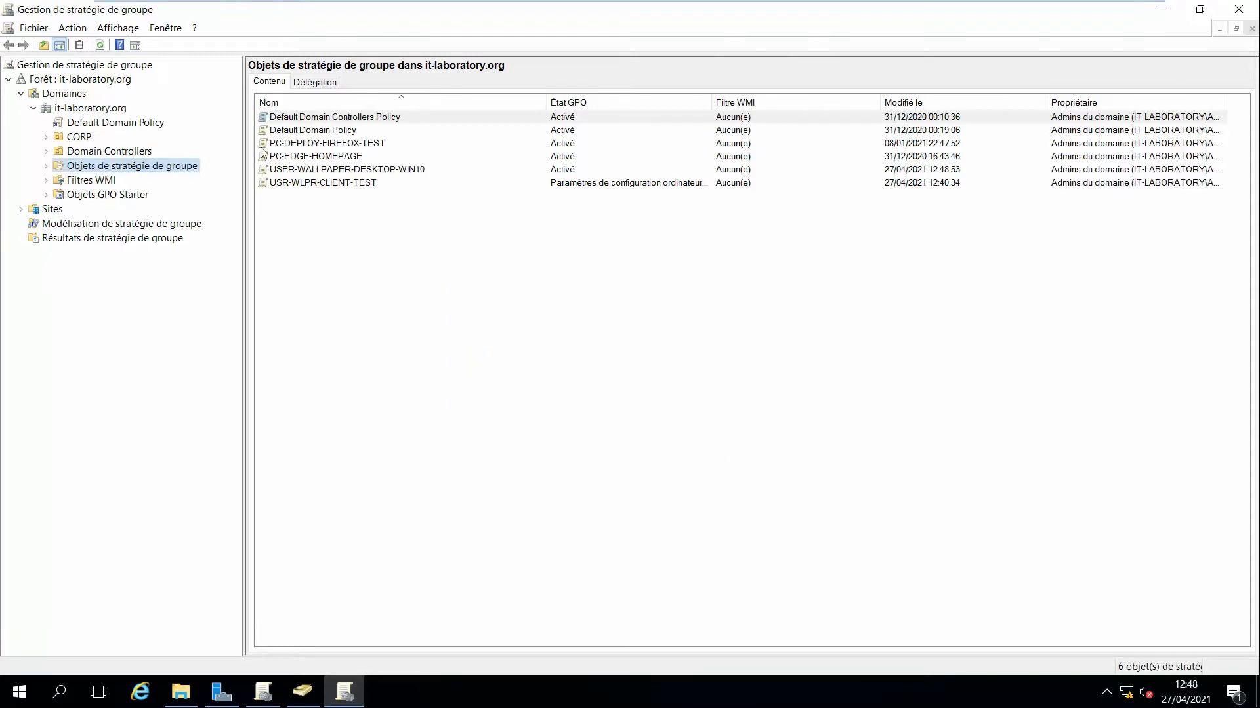
Open the USER-WALLPAPER-DESKTOP-WIN10 policy object for editing in the Group Policy Management Editor.
click(46, 165)
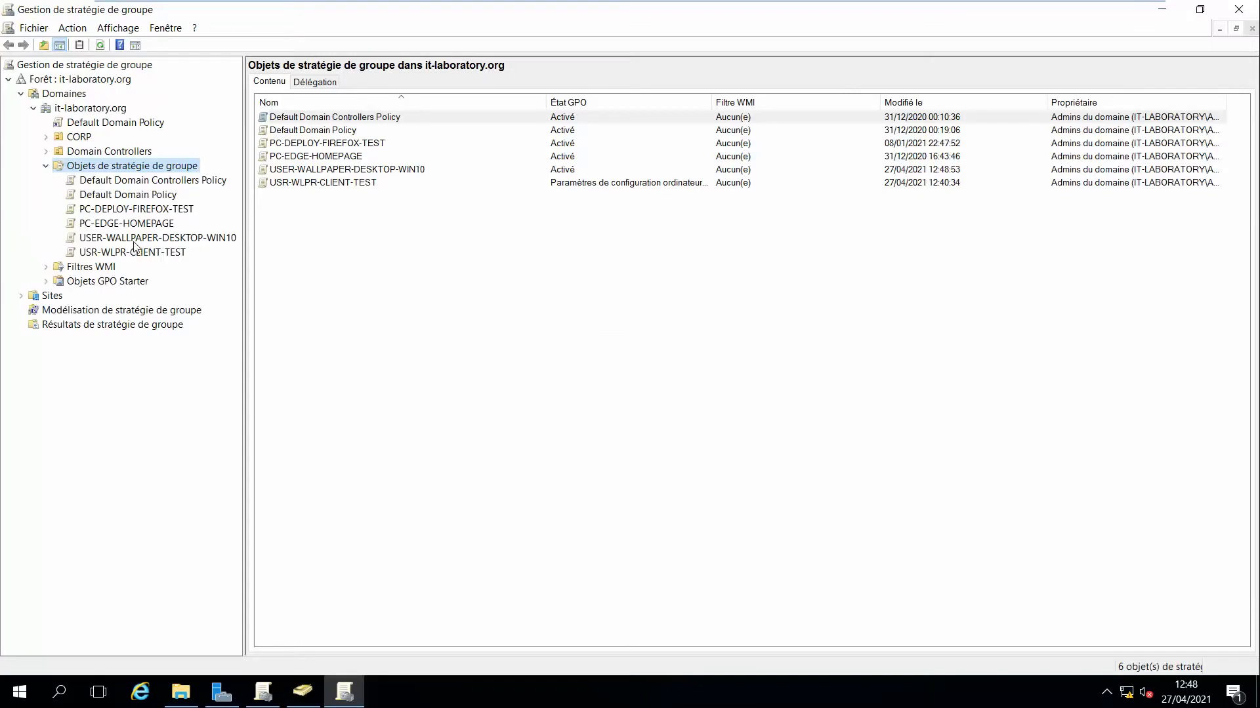
click(155, 240)
right_click(156, 240)
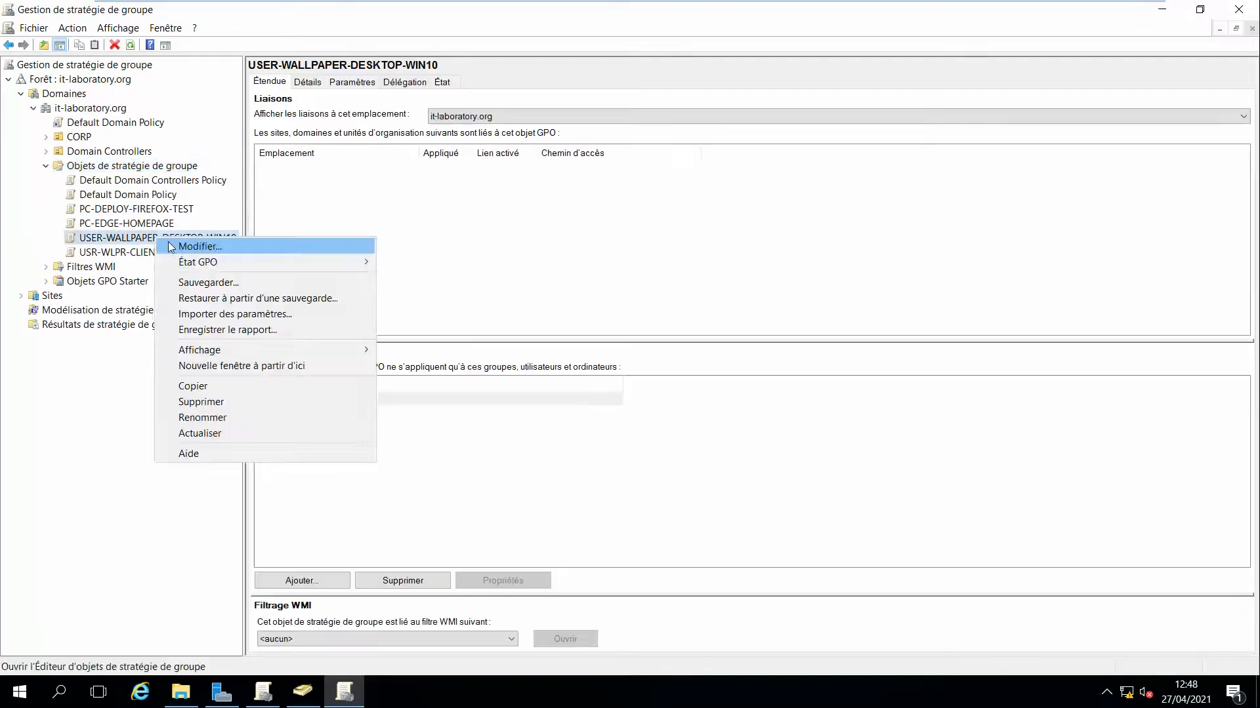
click(193, 247)
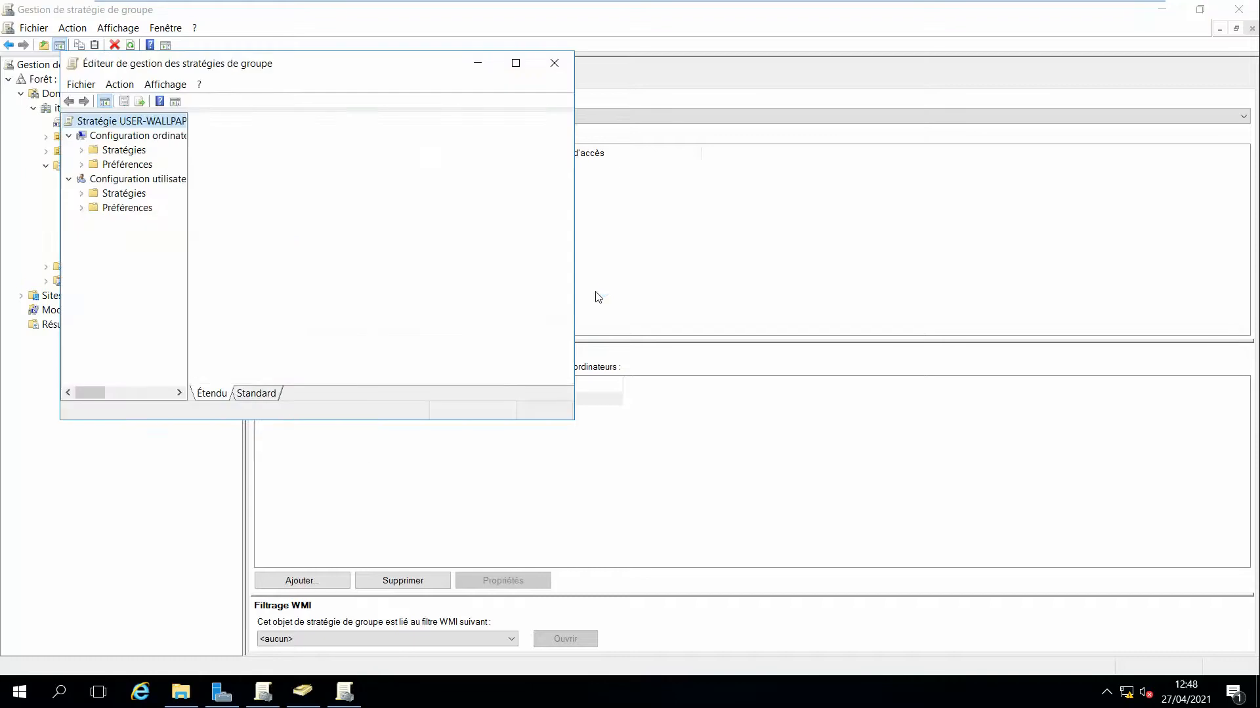
Navigate to the nested Bureau settings in the user configuration's administrative templates, with the editor maximized and its tree pane widened.
click(82, 194)
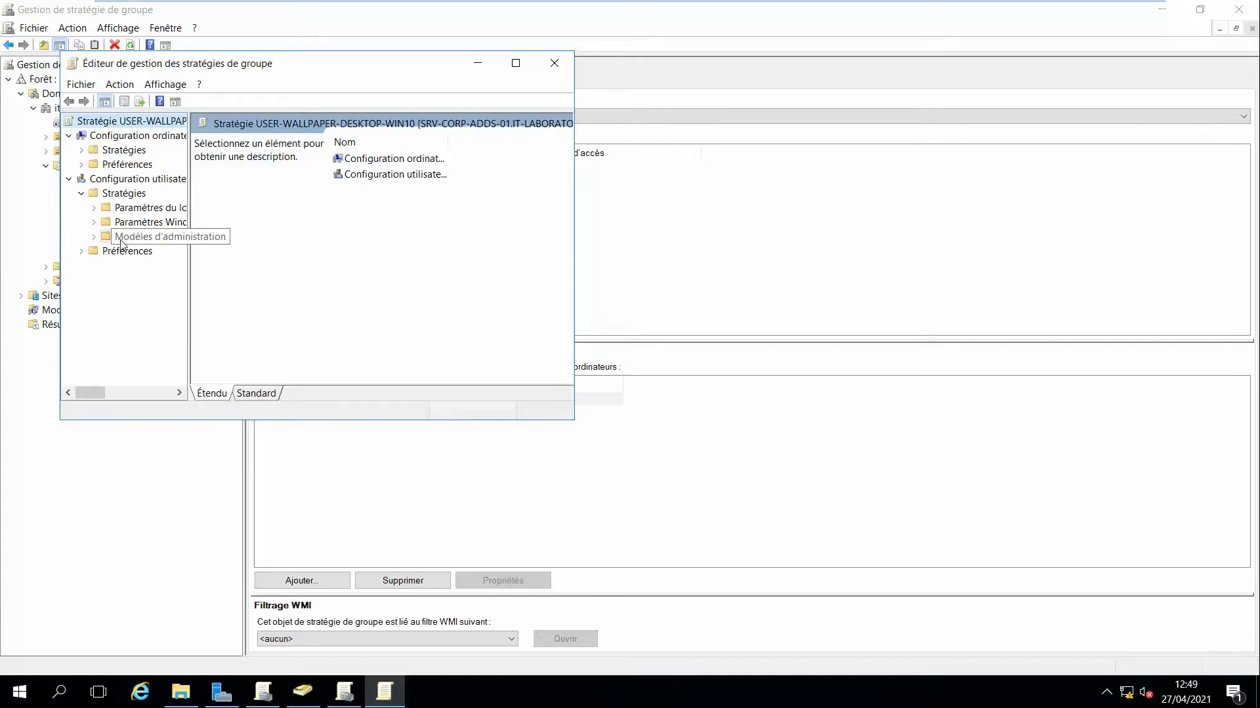
click(122, 242)
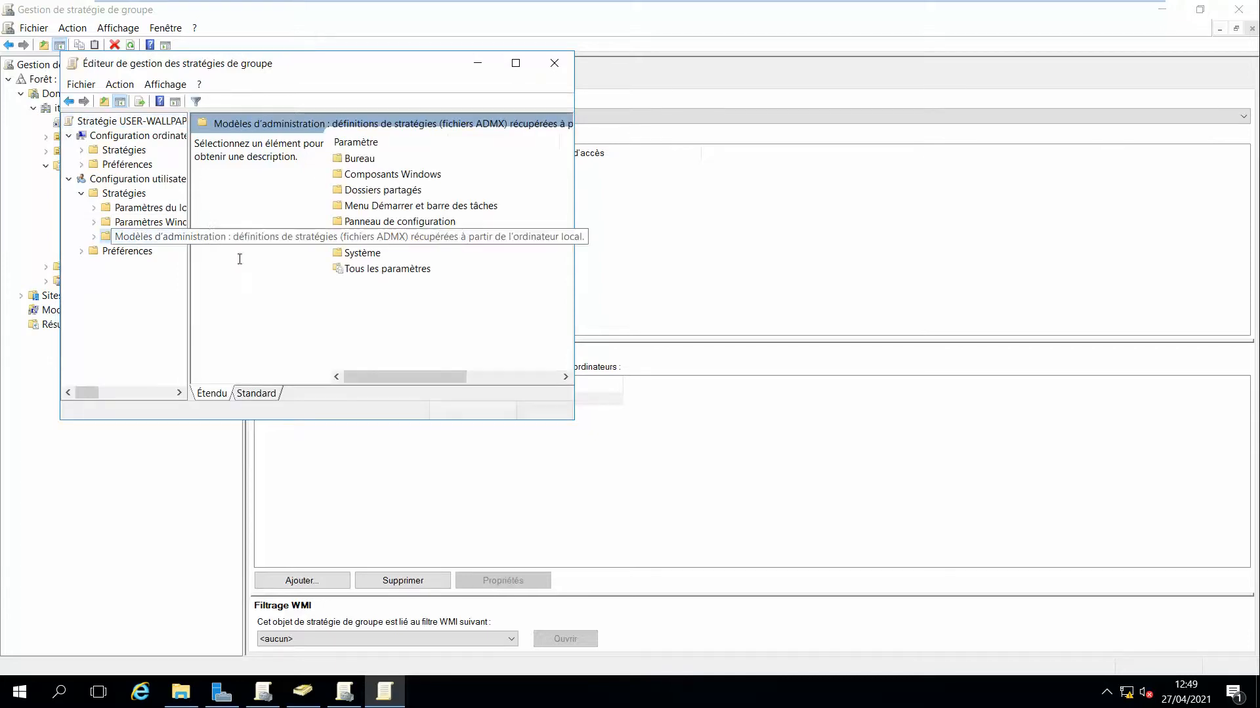
double_click(360, 159)
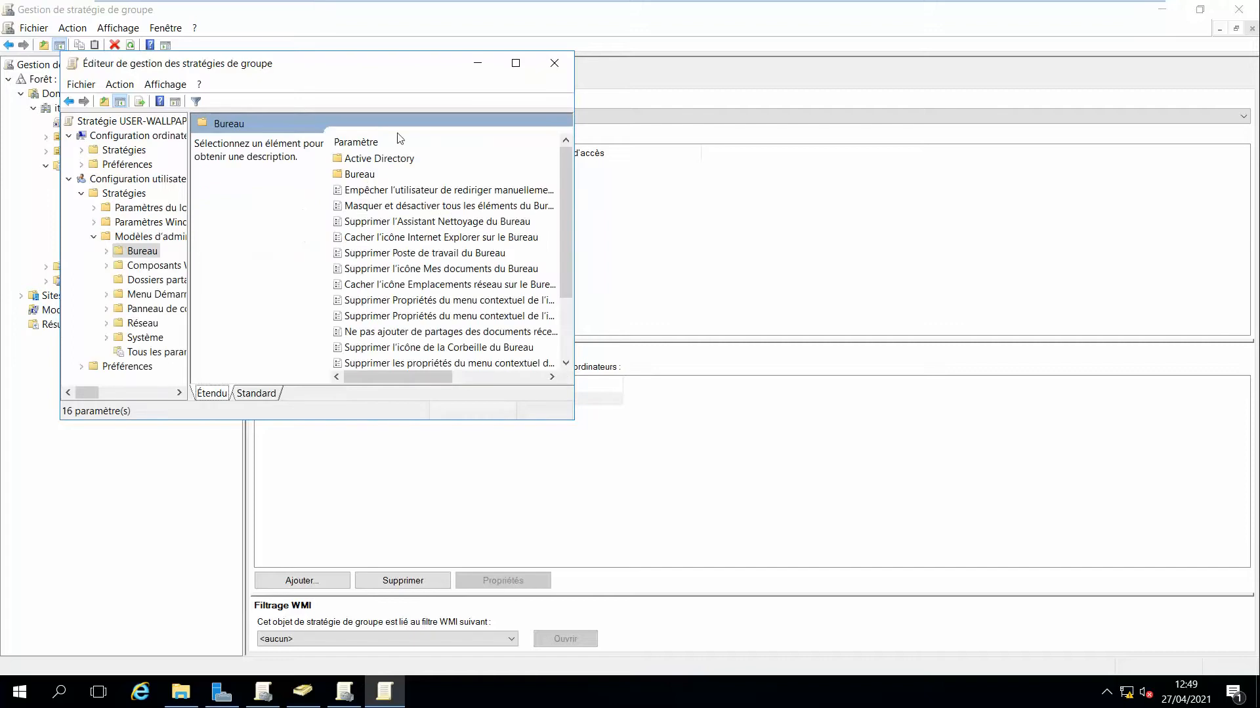
click(516, 63)
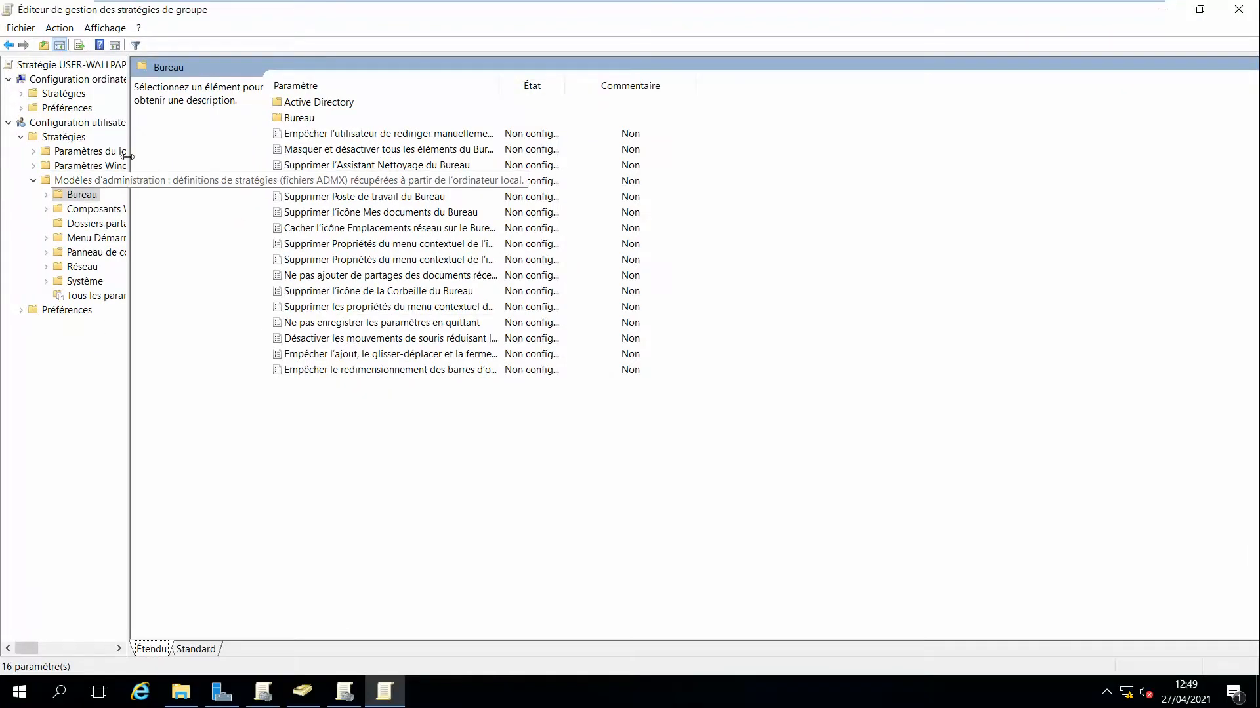
drag(128, 156, 188, 148)
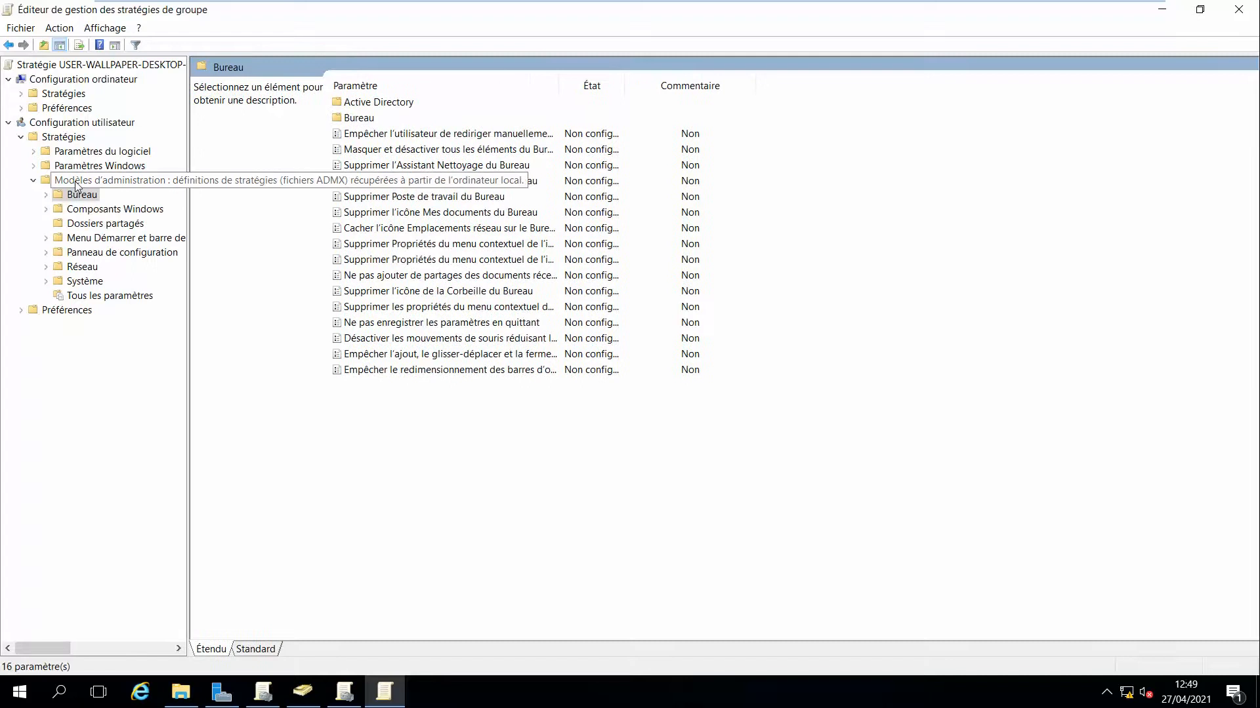
double_click(358, 119)
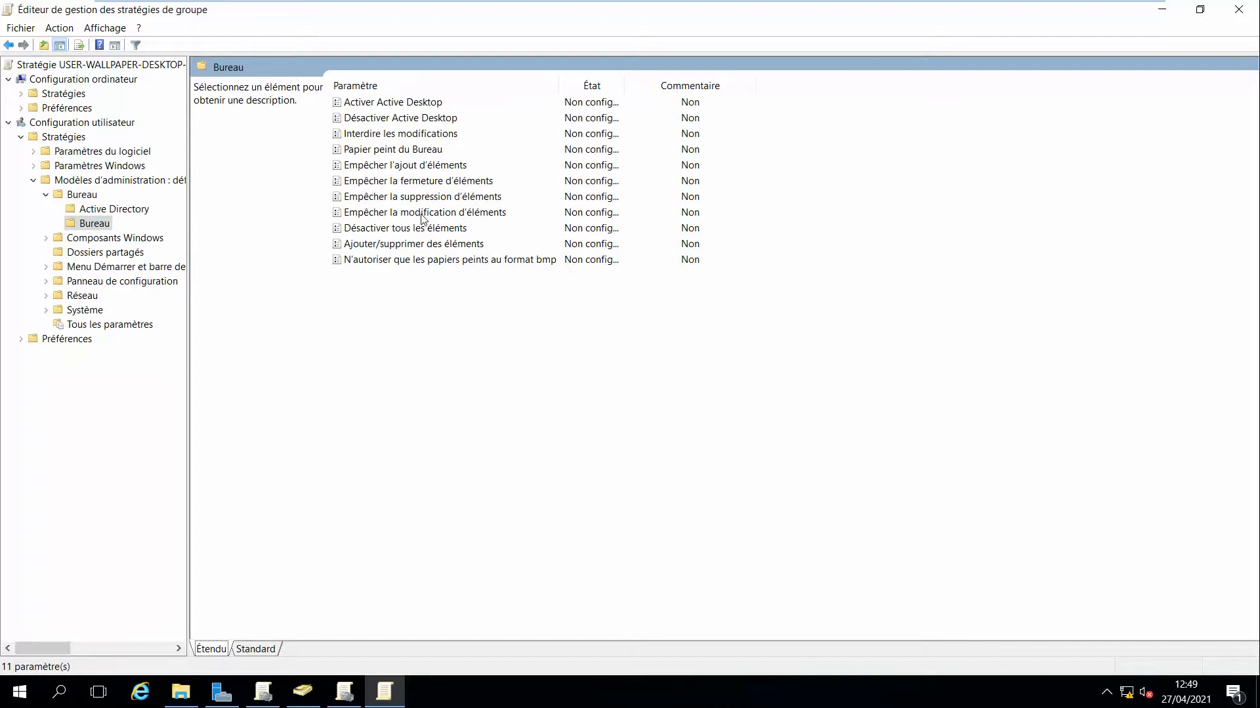
Examine the description and options of the Papier peint du Bureau setting, closing it without changes.
click(431, 155)
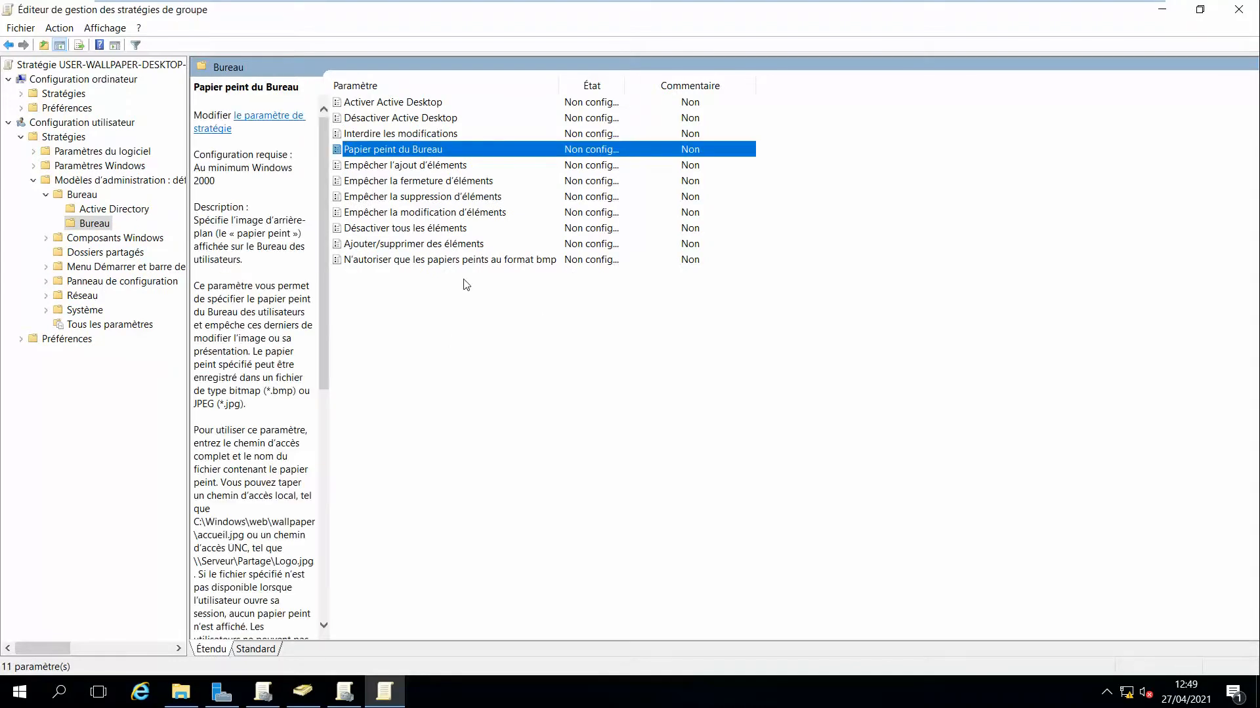
double_click(453, 150)
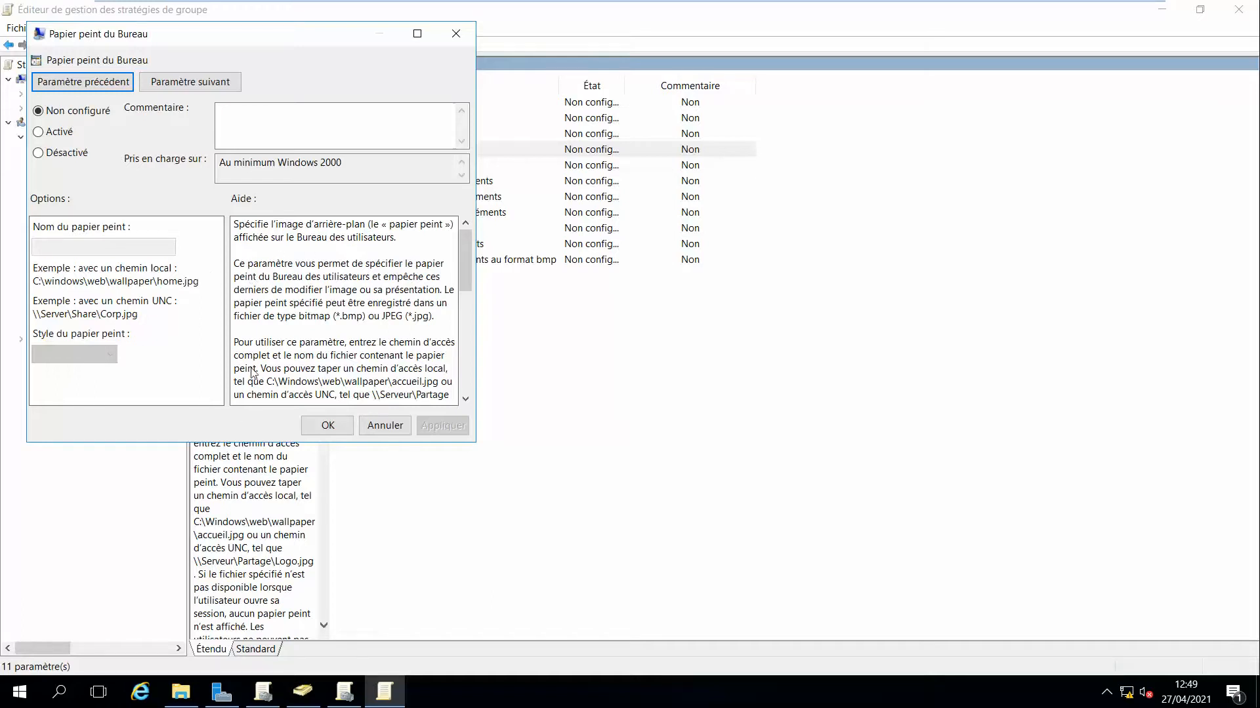
click(387, 425)
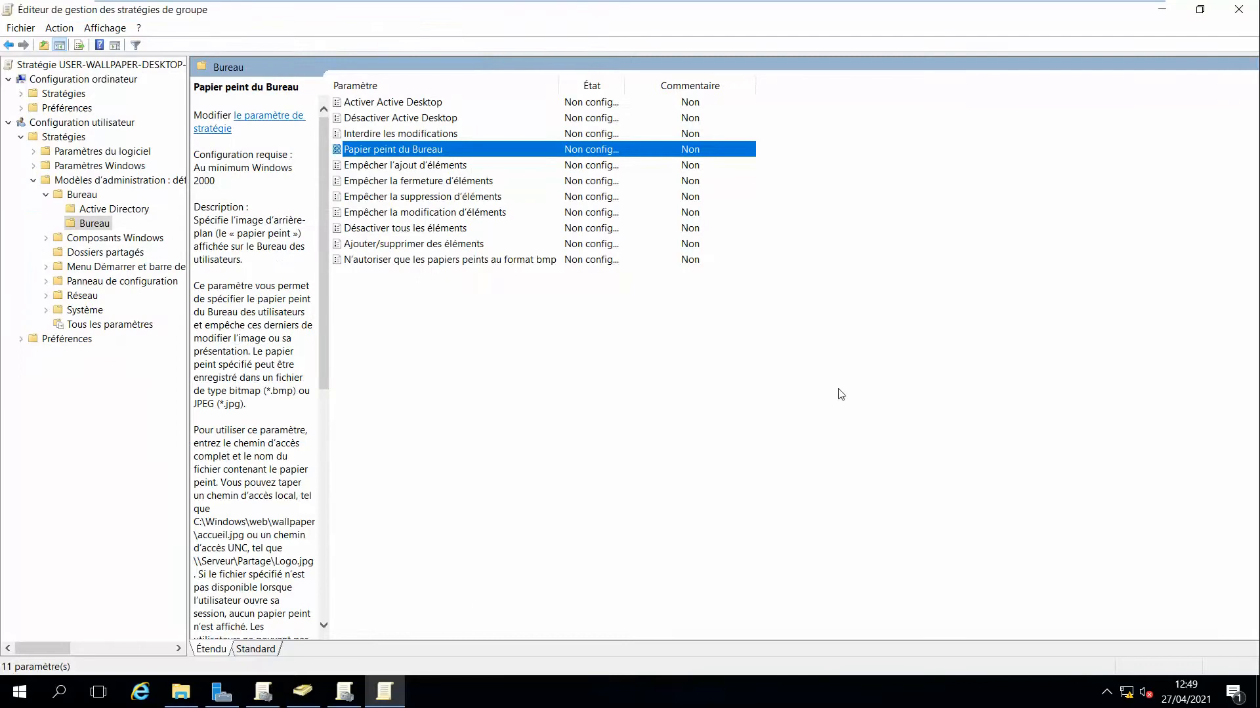
Minimise both group policy windows and preview the itlaboratory-wallpaper.PNG image from the desktop in Paint.
click(1162, 11)
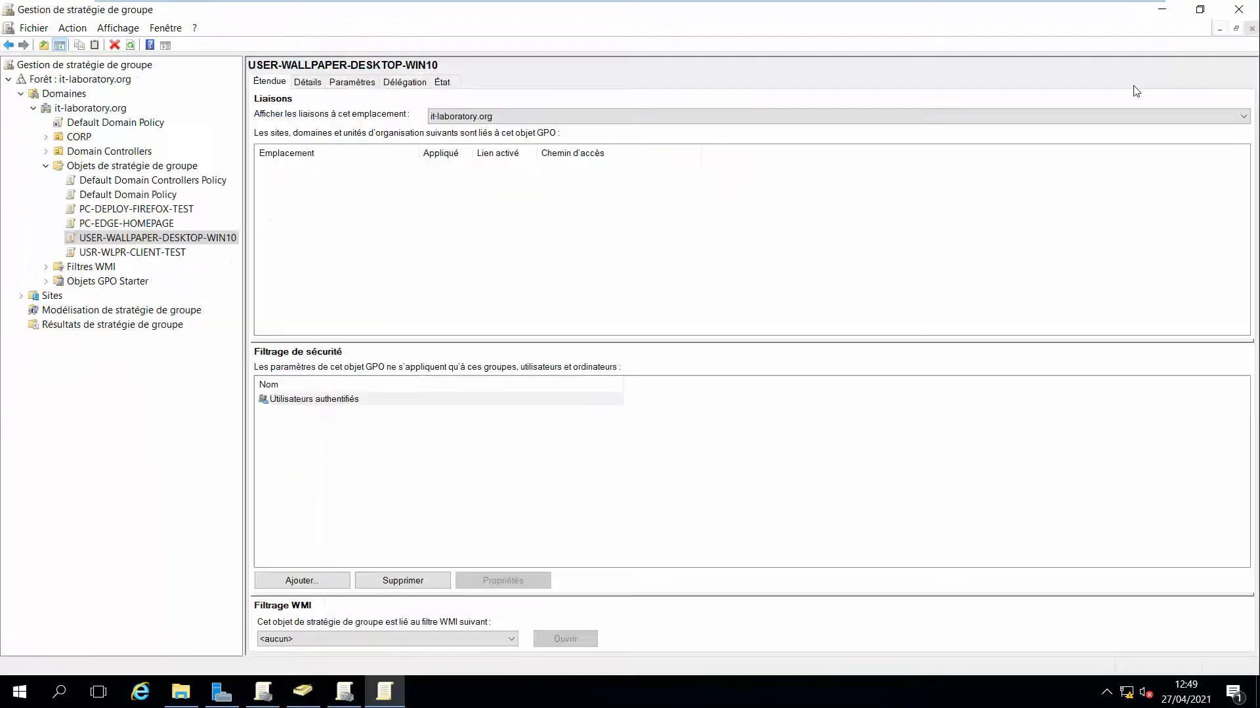
click(1163, 11)
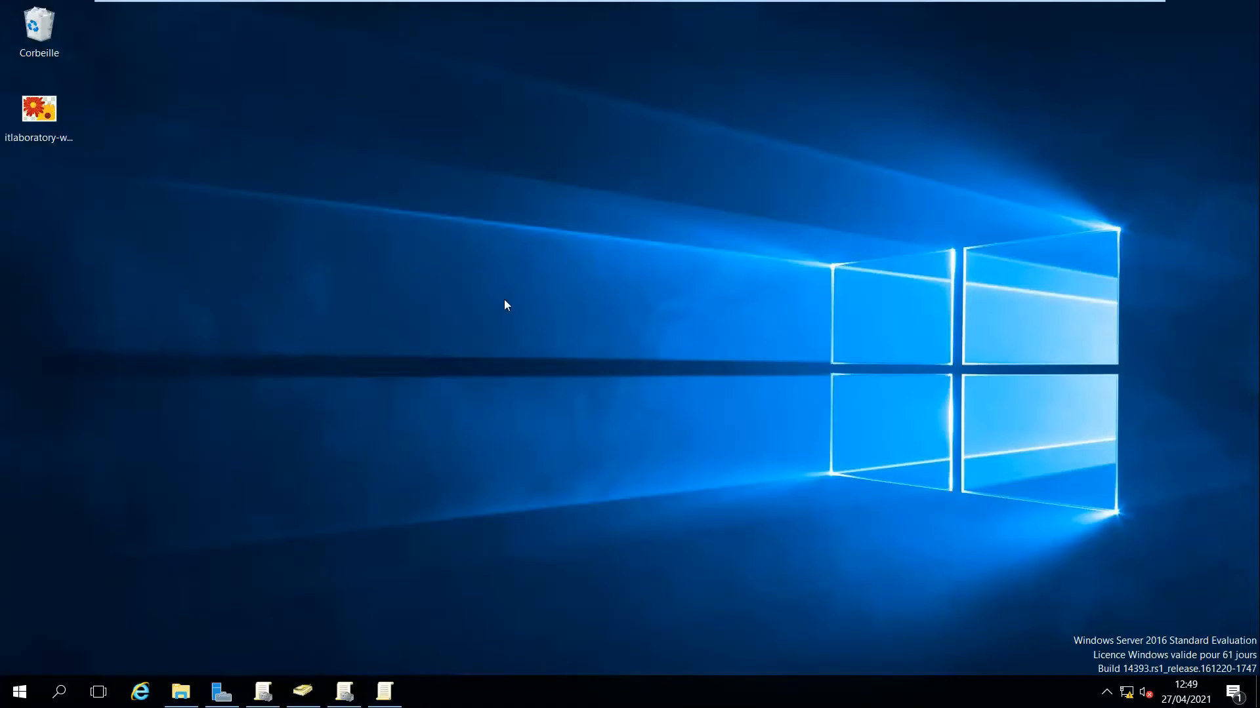
double_click(40, 117)
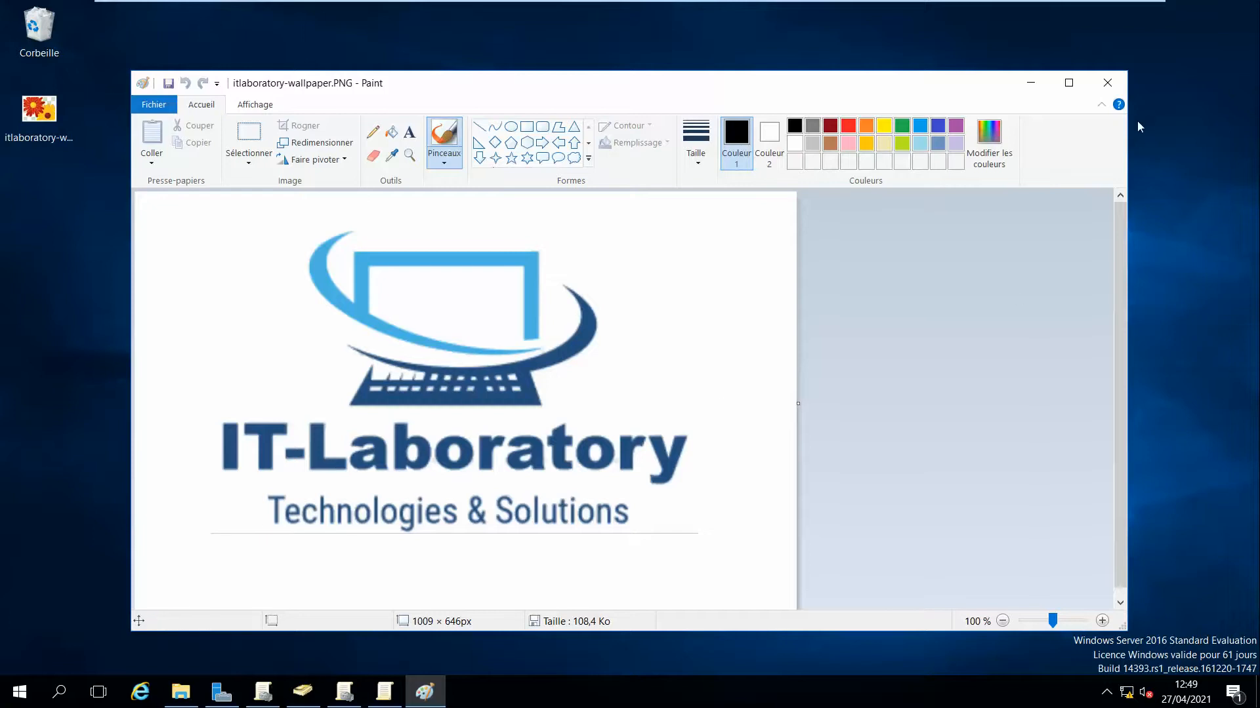
click(1108, 82)
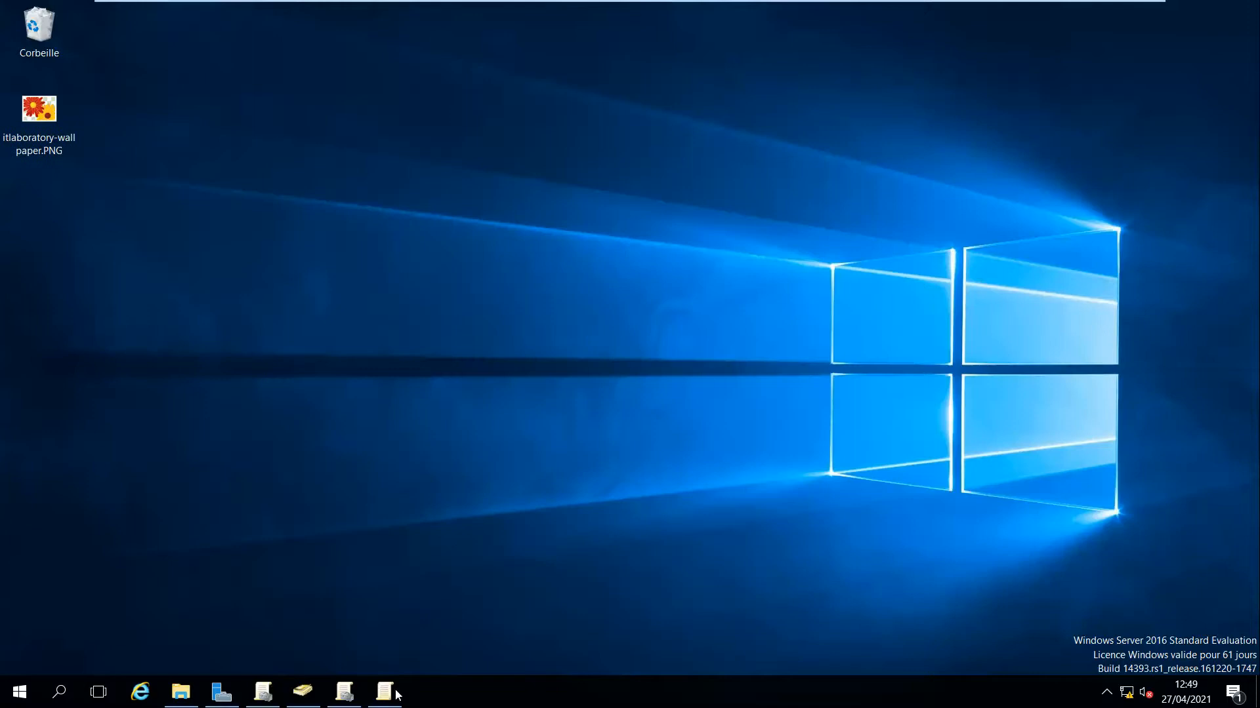
Create a folder named app-src at the root of Disque local (C:) in File Explorer.
click(180, 693)
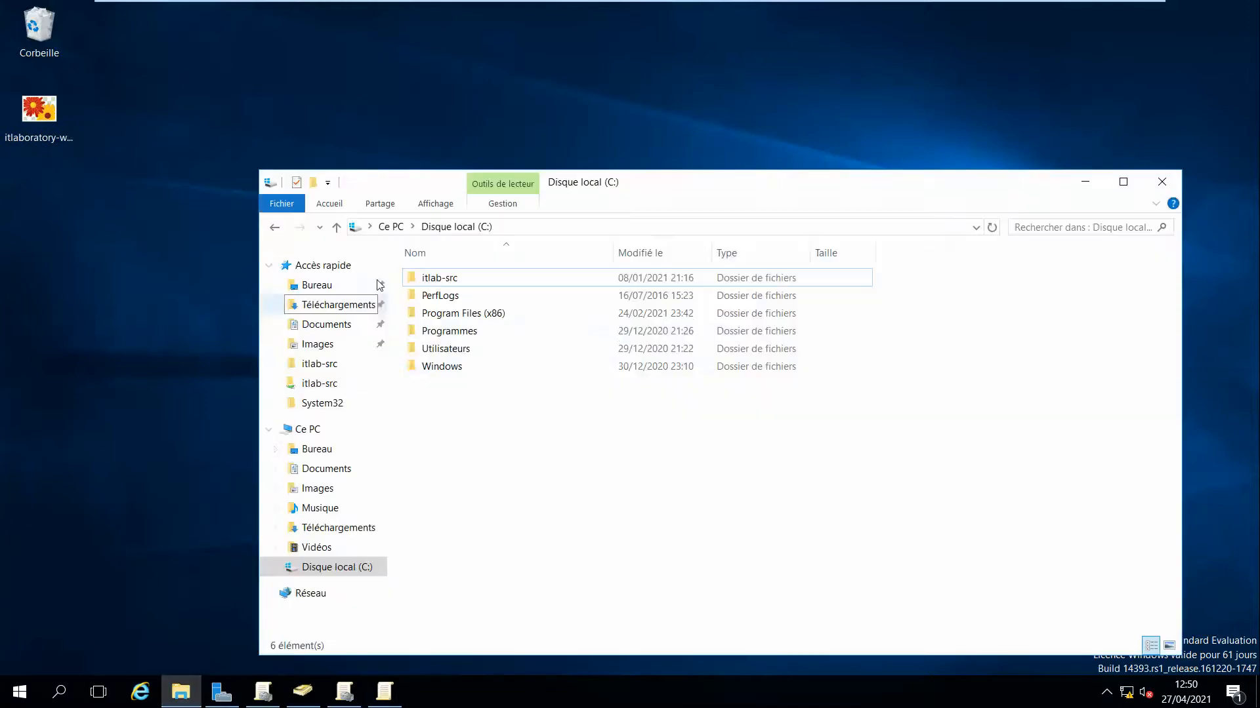
right_click(488, 479)
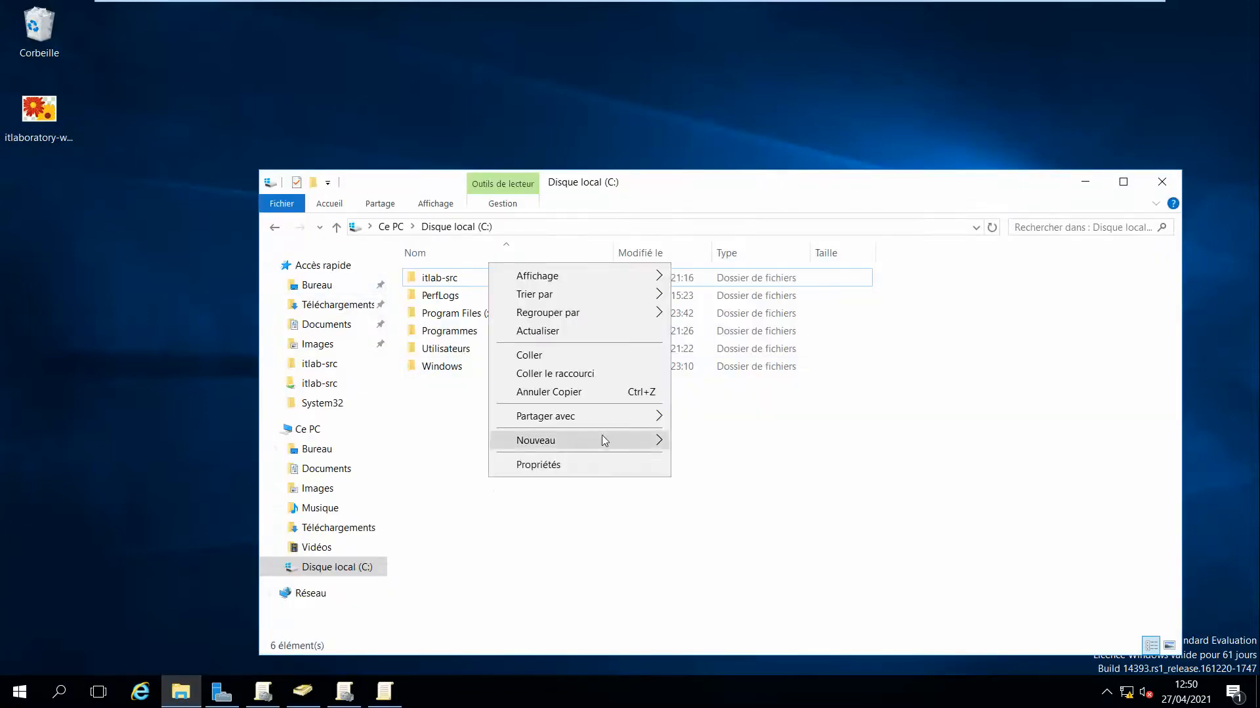
mouse_move(619, 439)
click(738, 445)
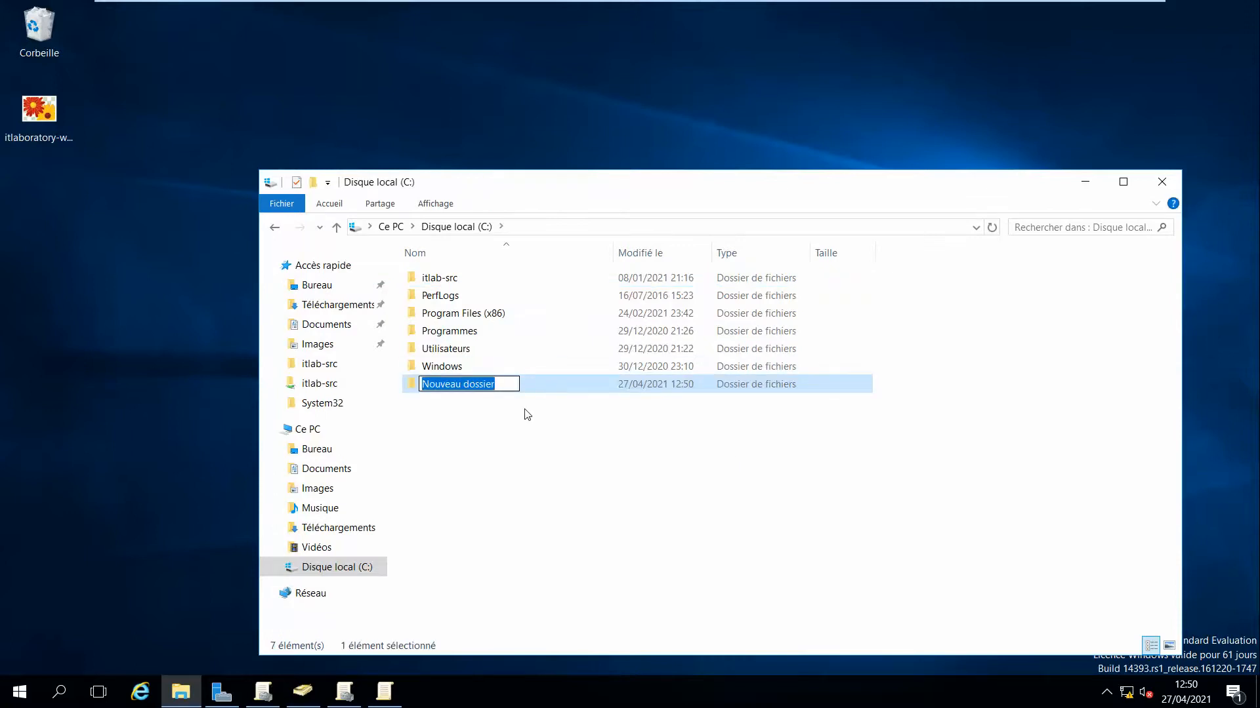
text(app-src)
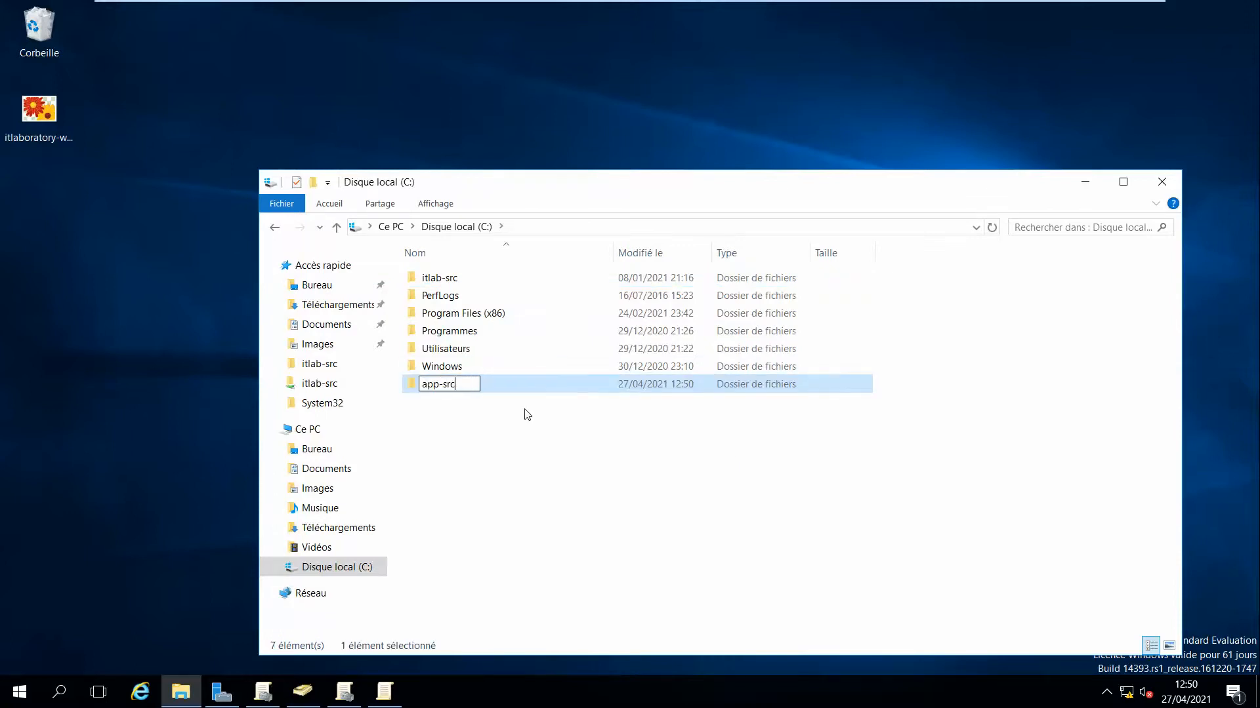
key(Return)
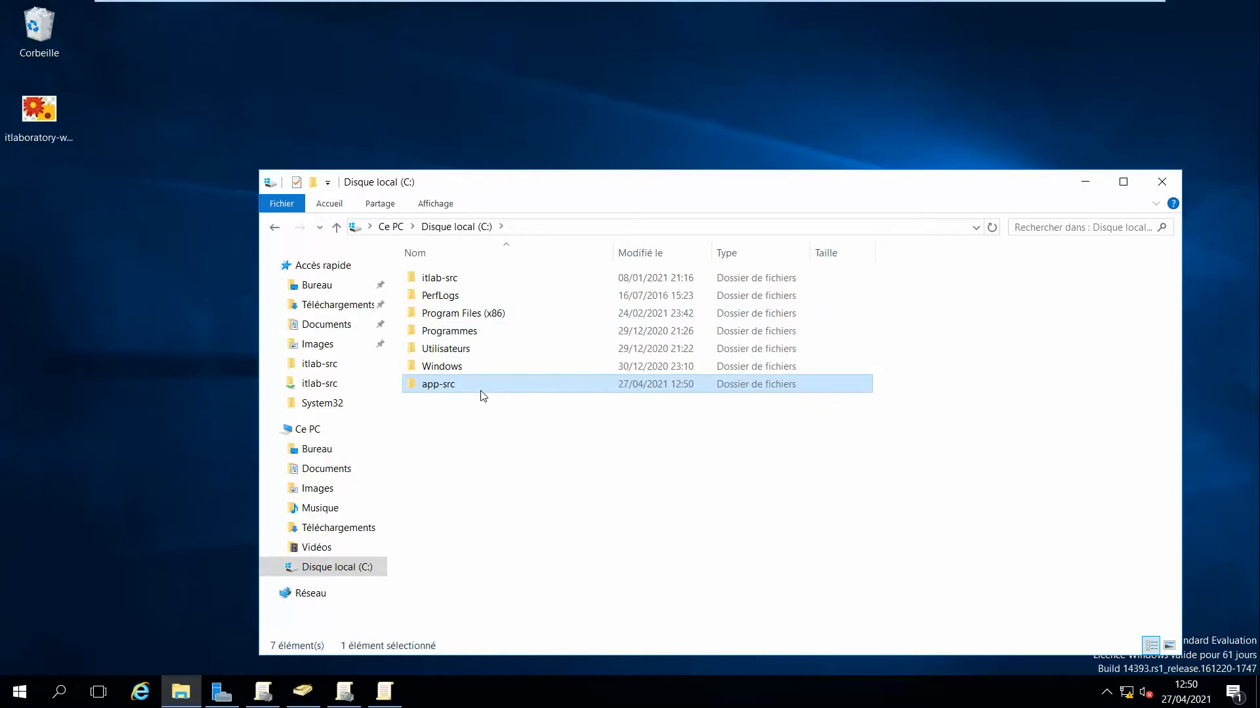
Share the app-src folder with Tout le monde and finish the file sharing wizard.
right_click(526, 396)
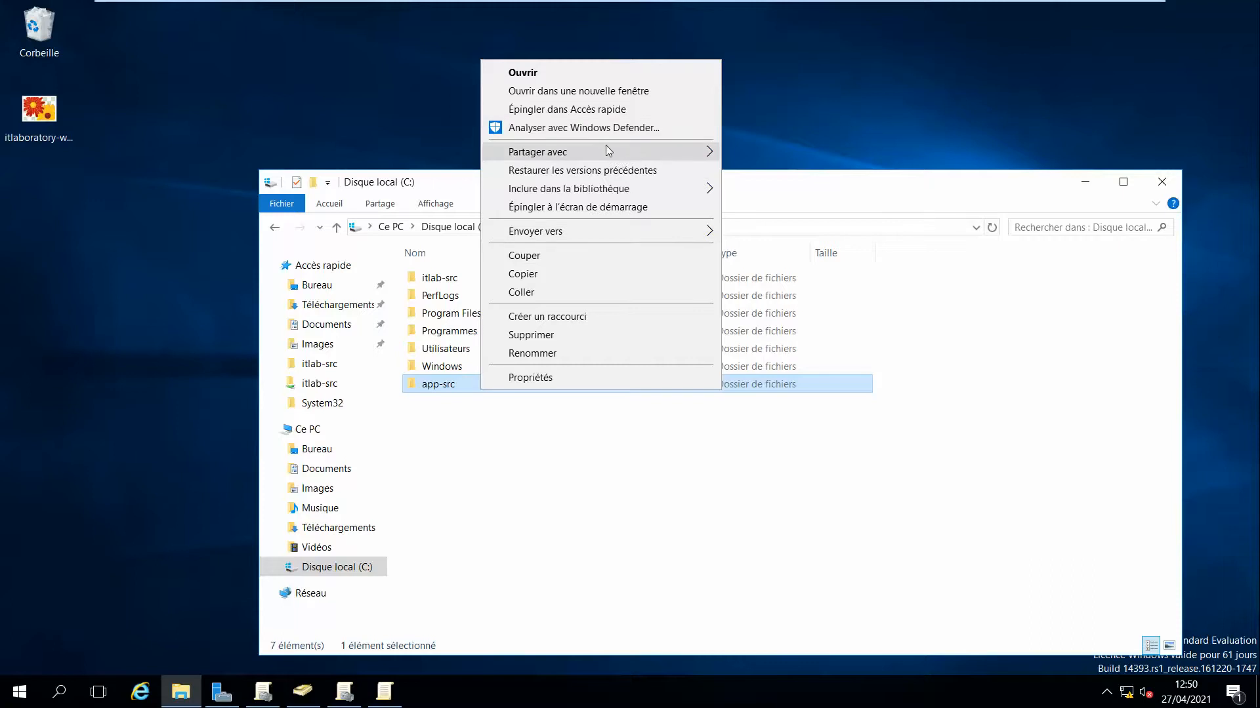
mouse_move(624, 152)
click(776, 176)
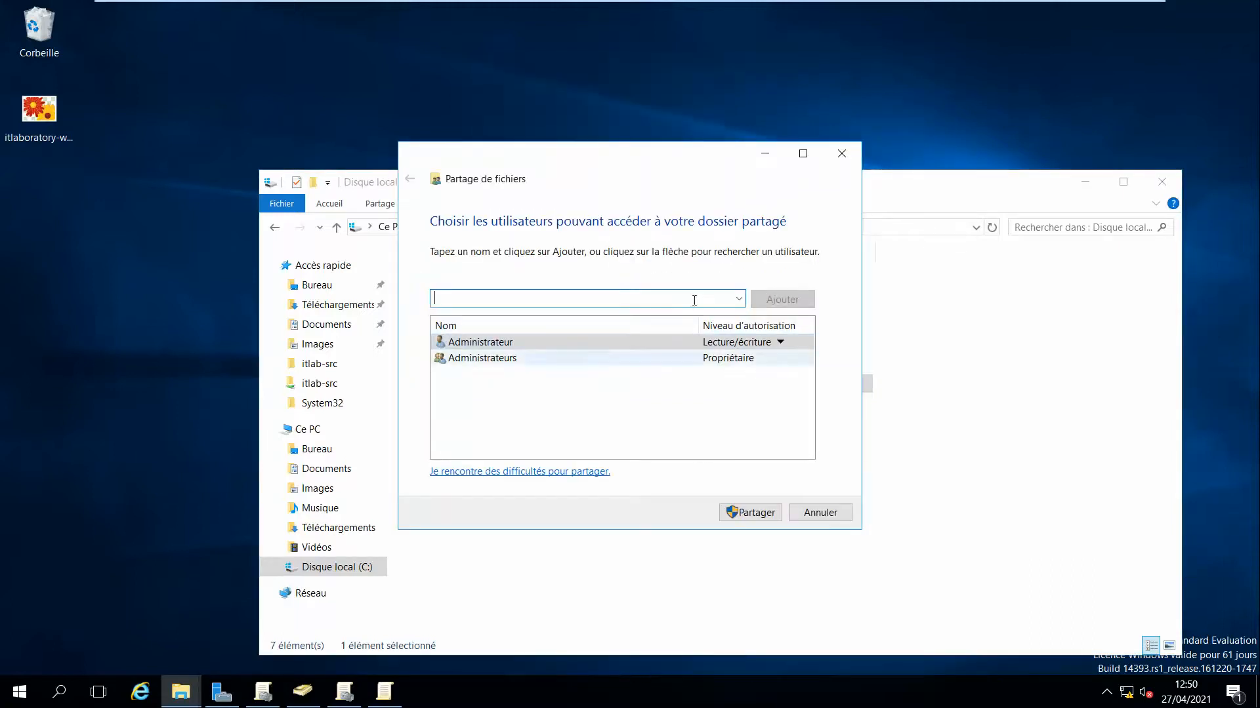
click(739, 299)
click(553, 314)
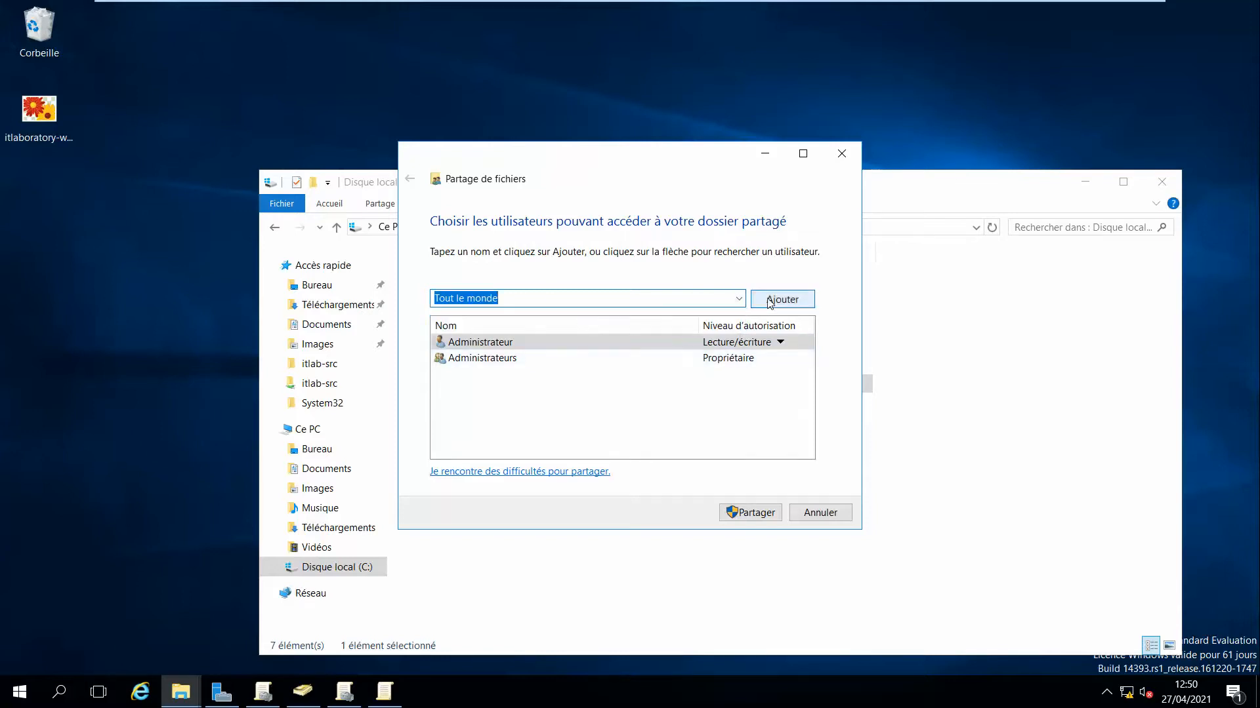
click(761, 300)
click(753, 513)
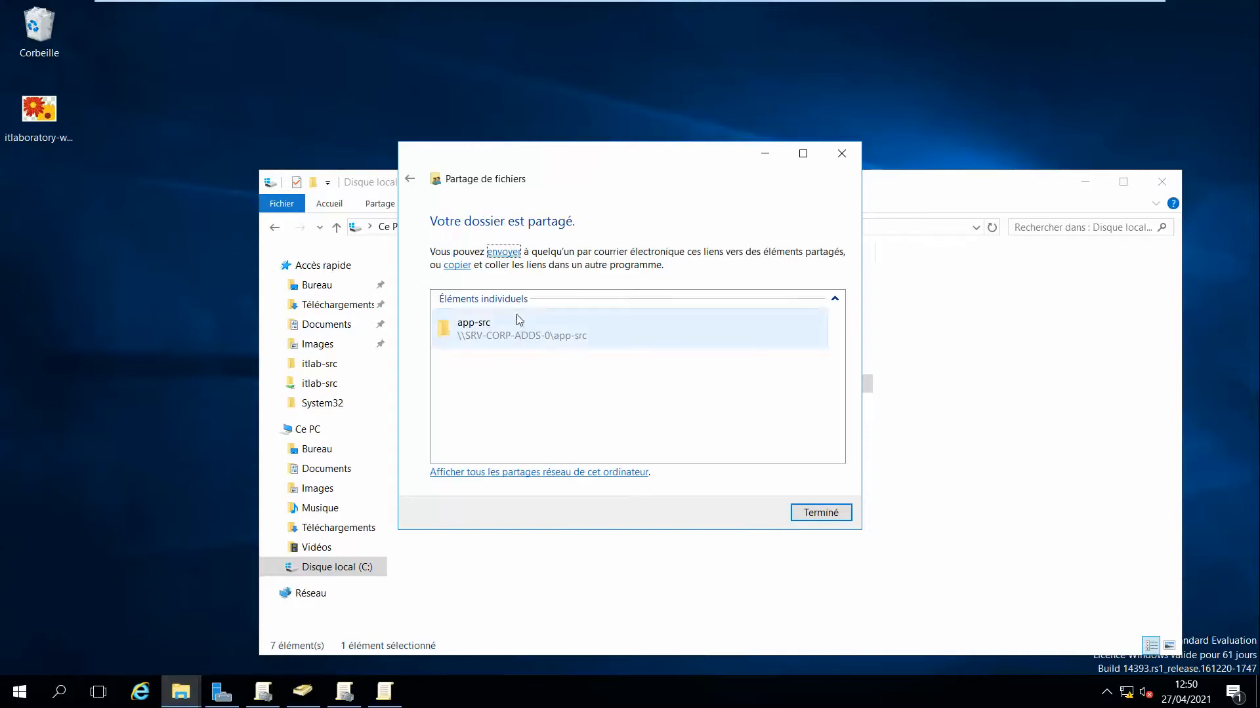
click(482, 341)
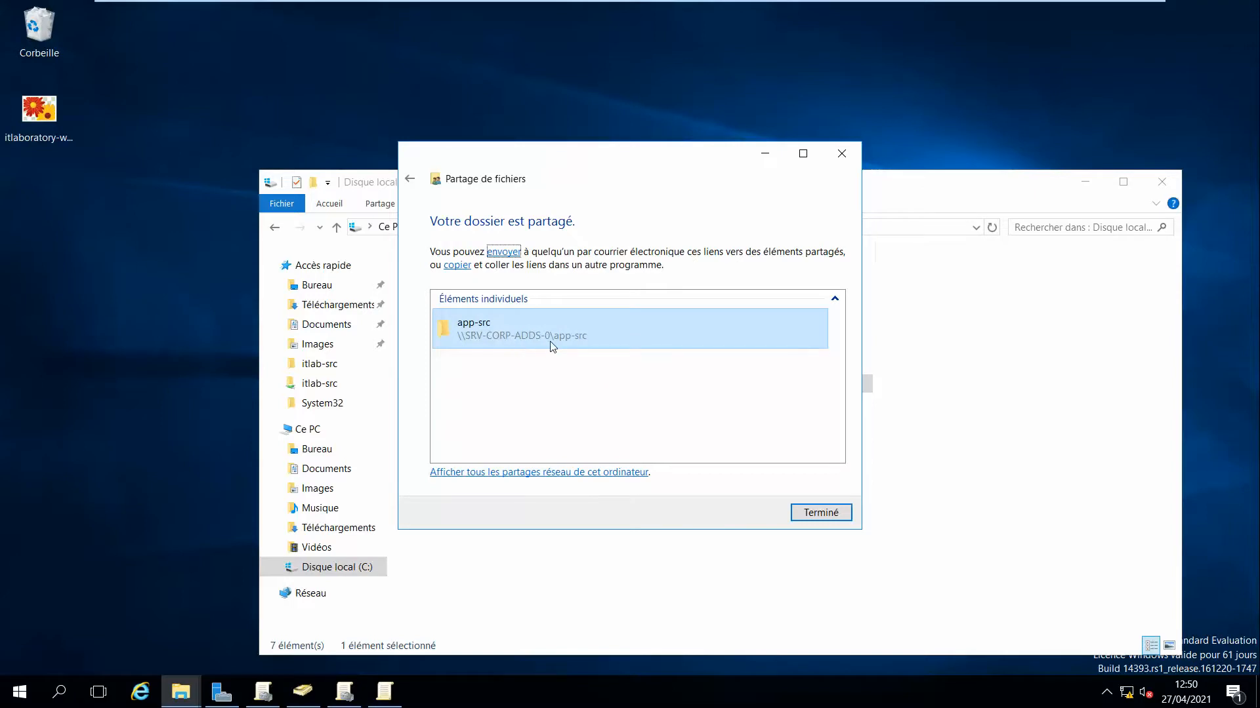
click(806, 513)
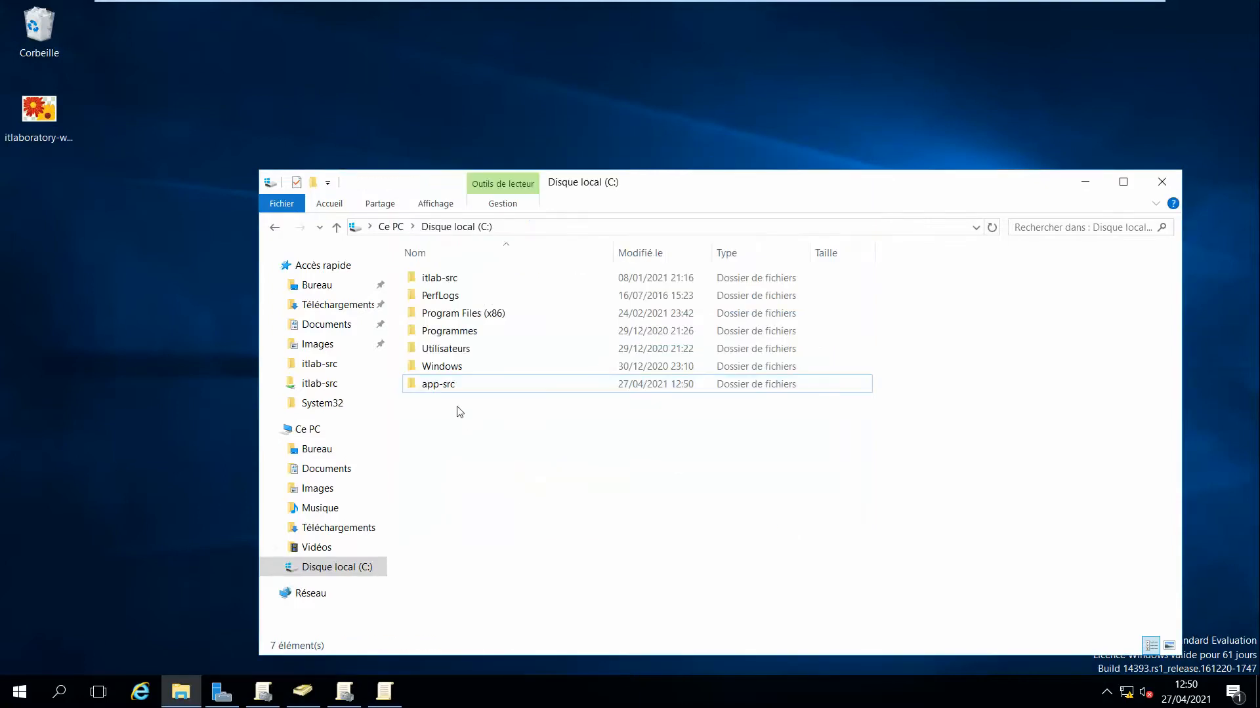
Open the app-src share on \\srv-corp-adds-01 and copy itlaboratory-wallpaper.PNG from the desktop into it.
key(super+r)
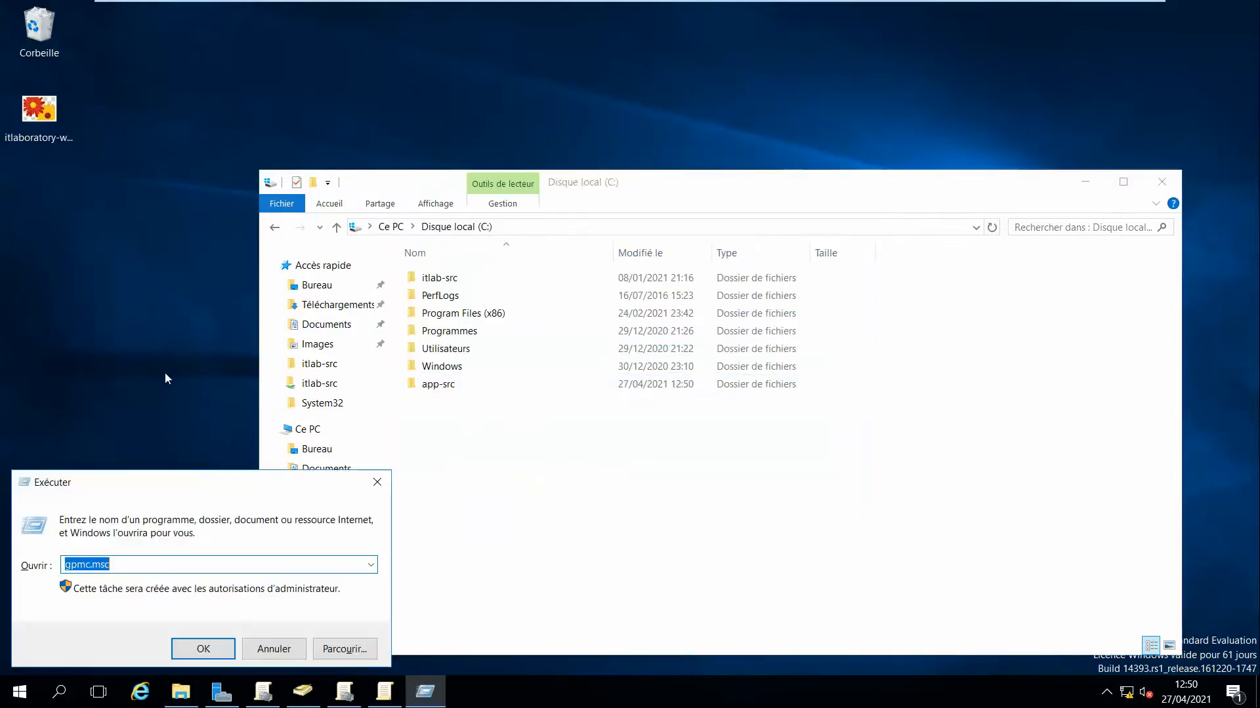
text(\\)
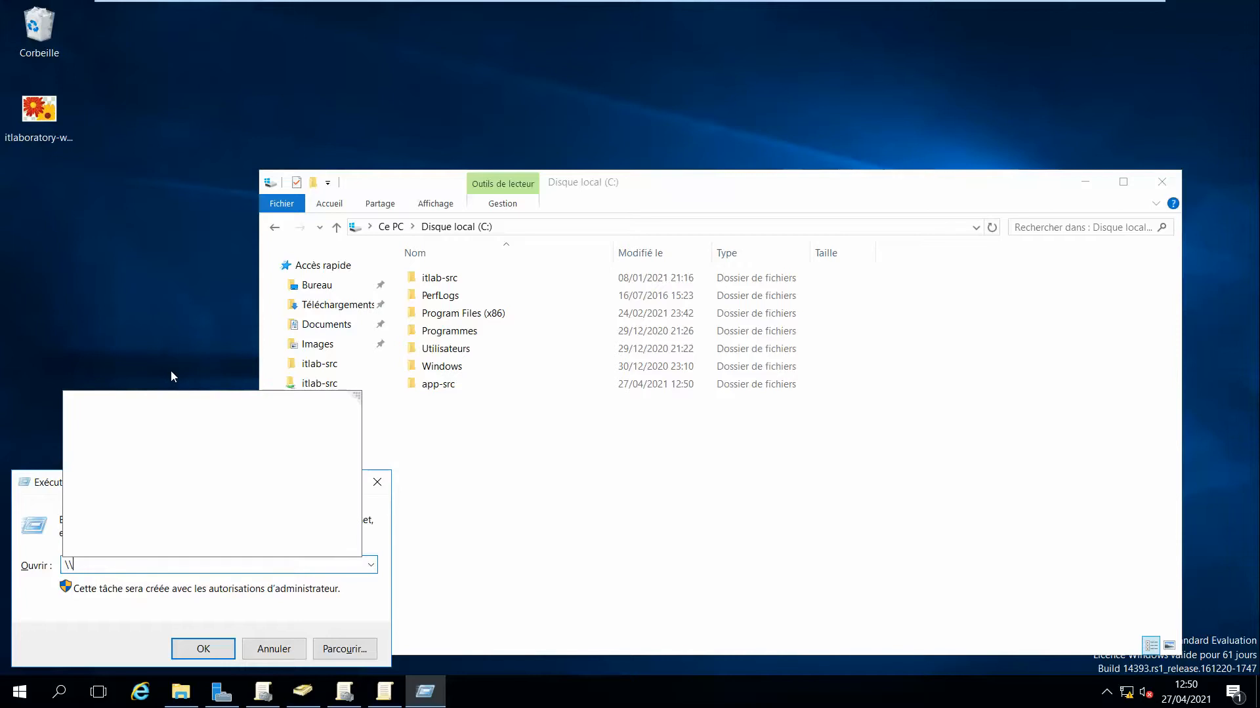
text(SRV)
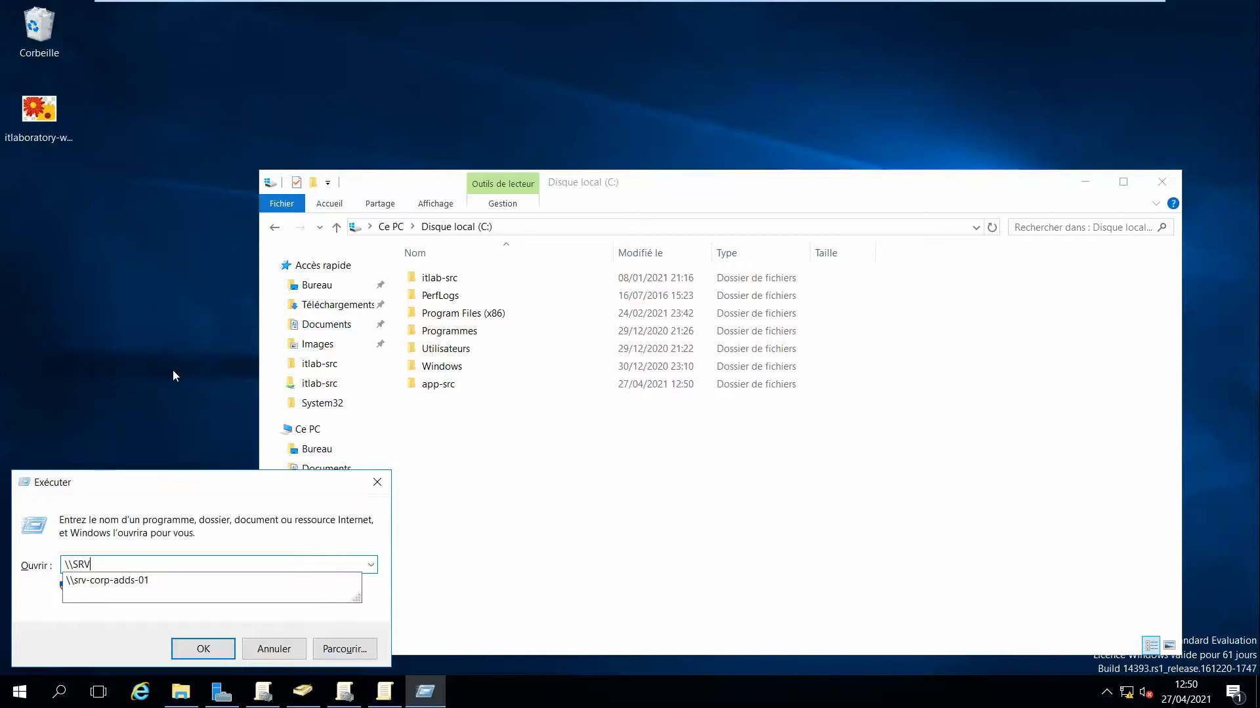
key(Down)
key(Return)
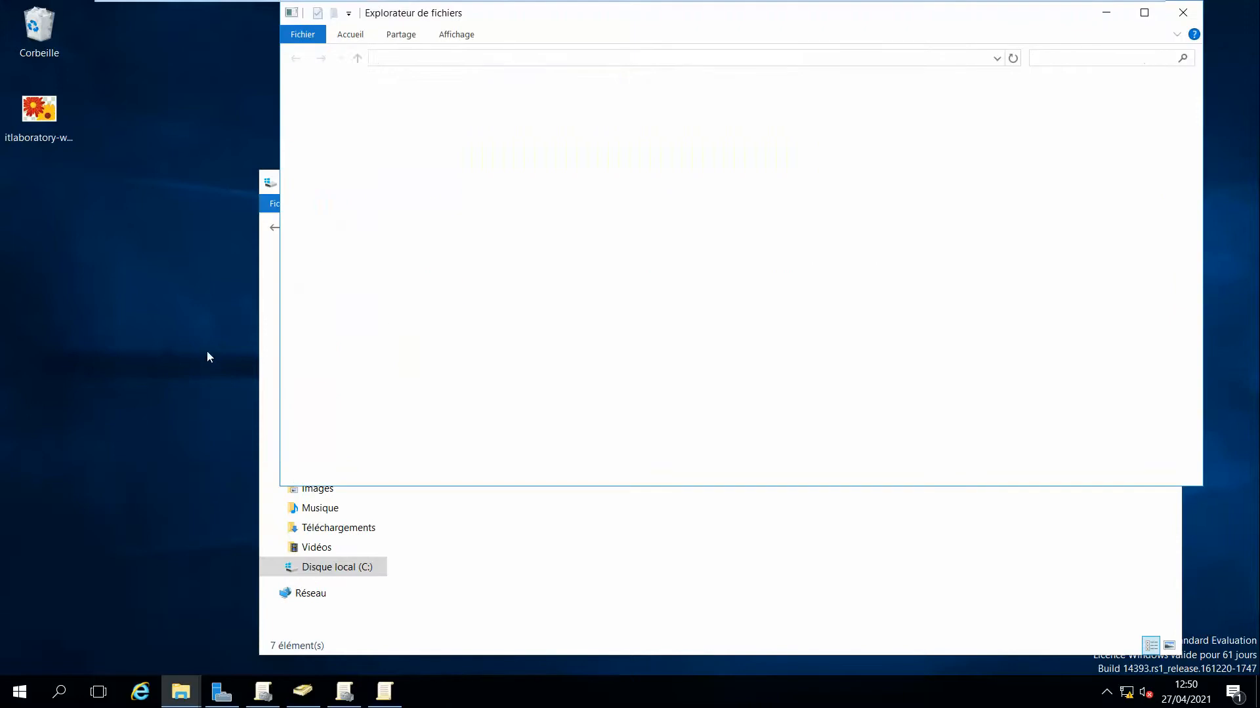
double_click(525, 109)
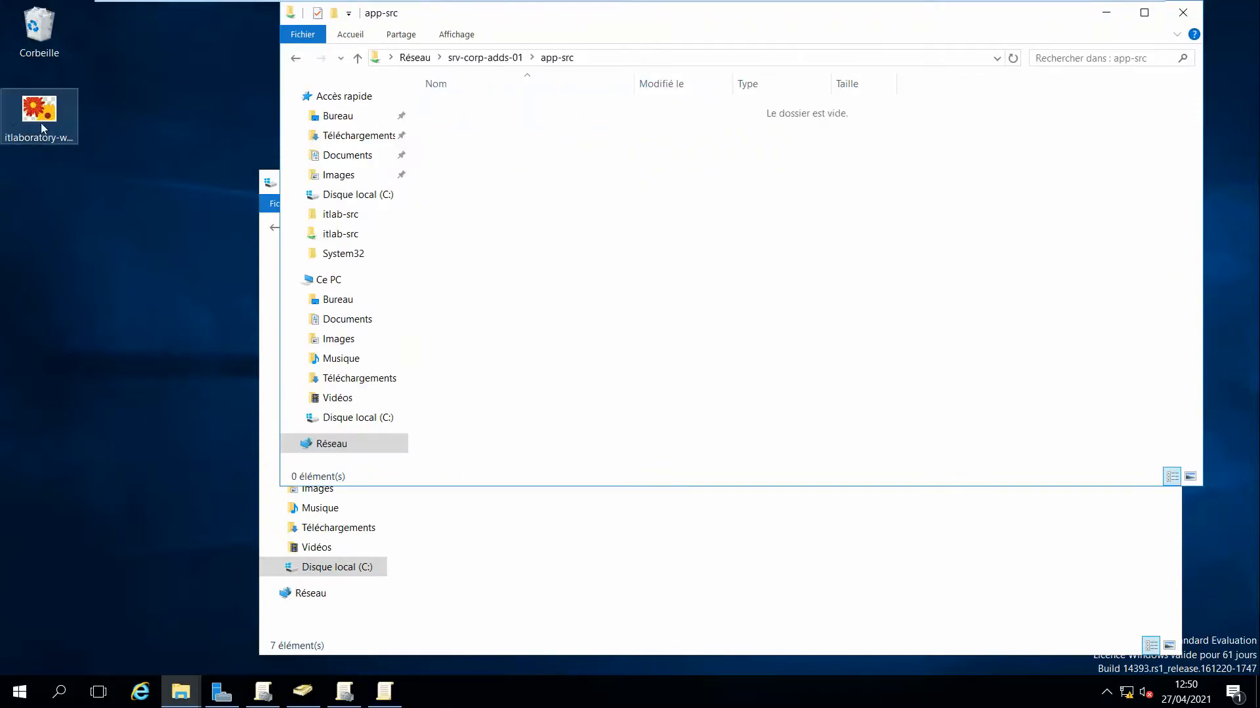
drag(35, 122, 548, 153)
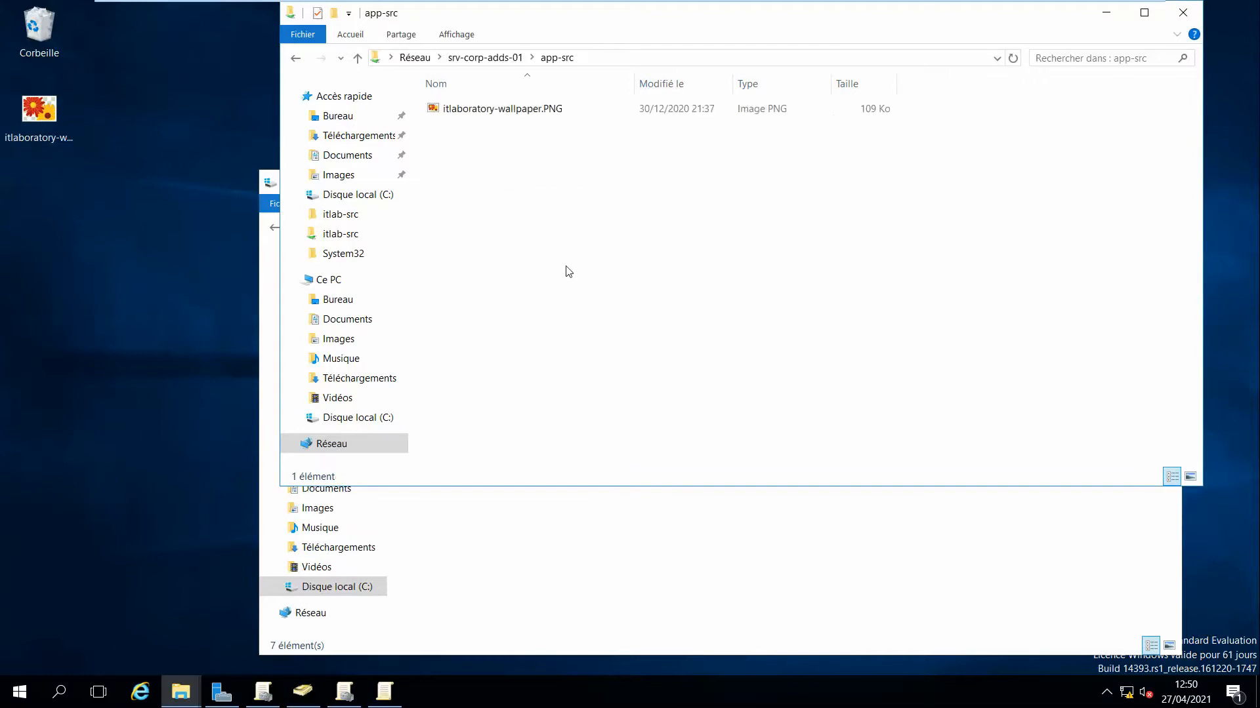
Test the network path \\srv-corp-adds-01\app-src\itlaboratory-wallpaper.PNG by opening the image from it, and copy that full path.
click(605, 58)
text(\\srv-corp-adds-01\app-src\)
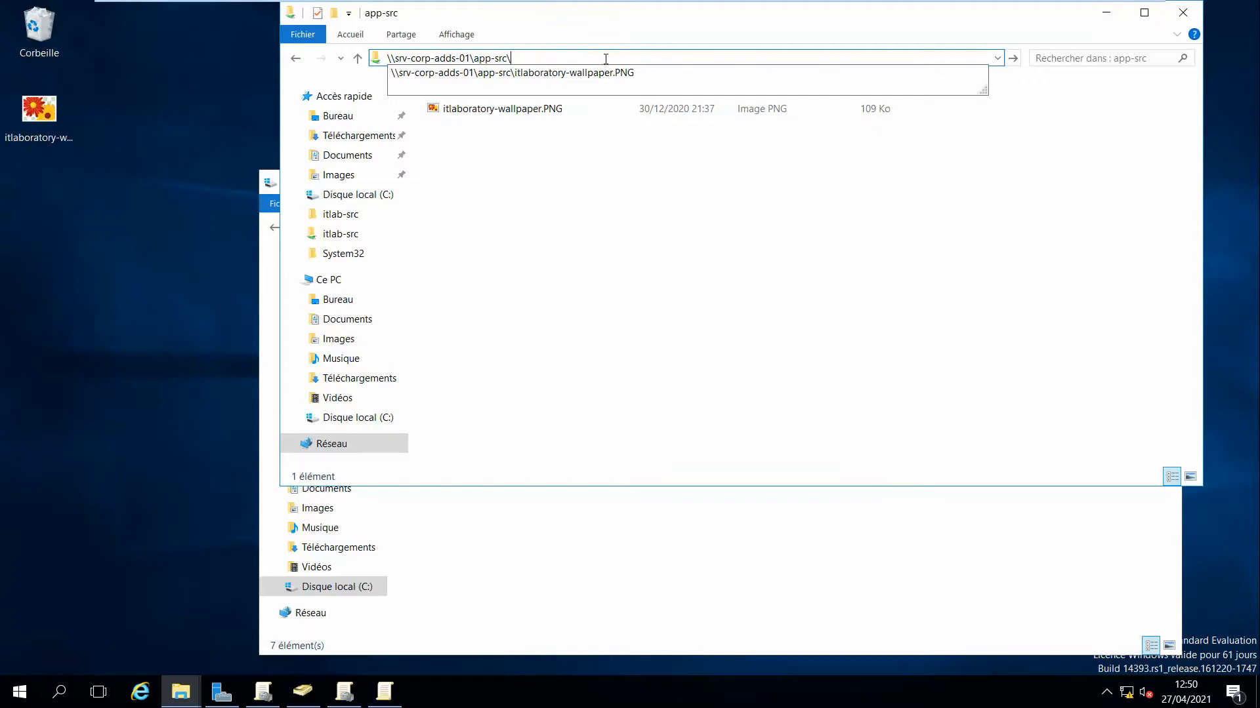
click(647, 72)
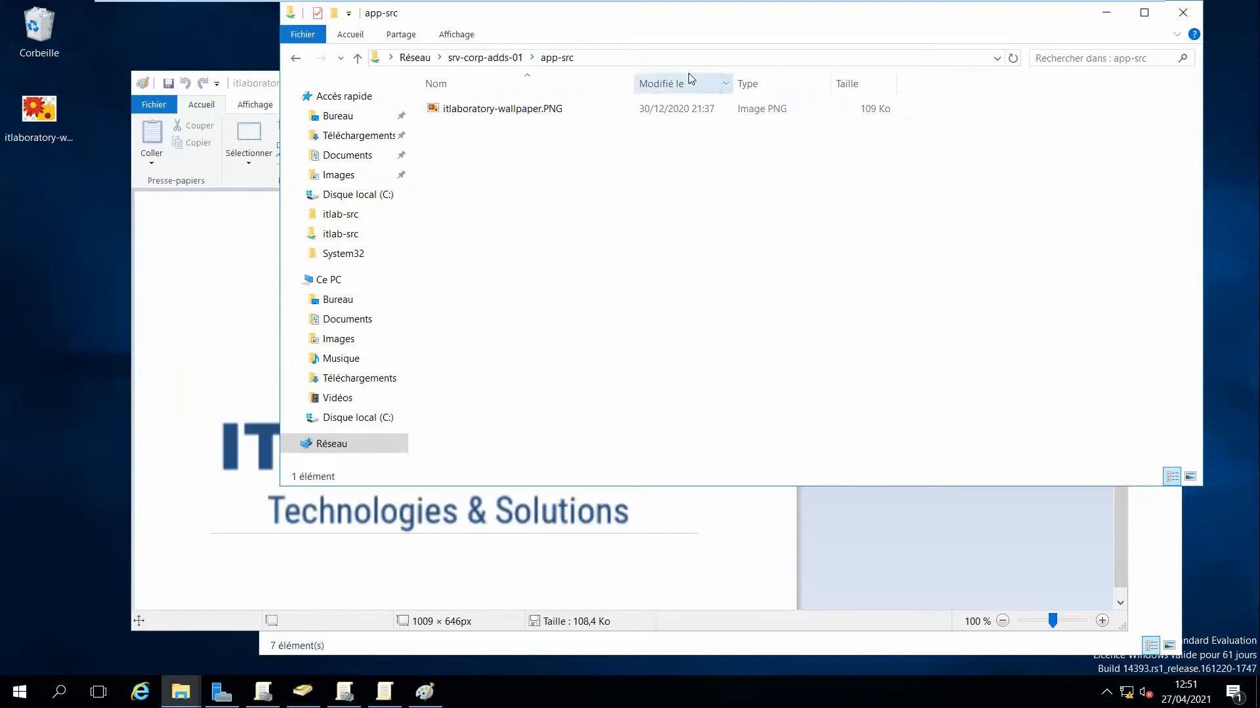
click(636, 58)
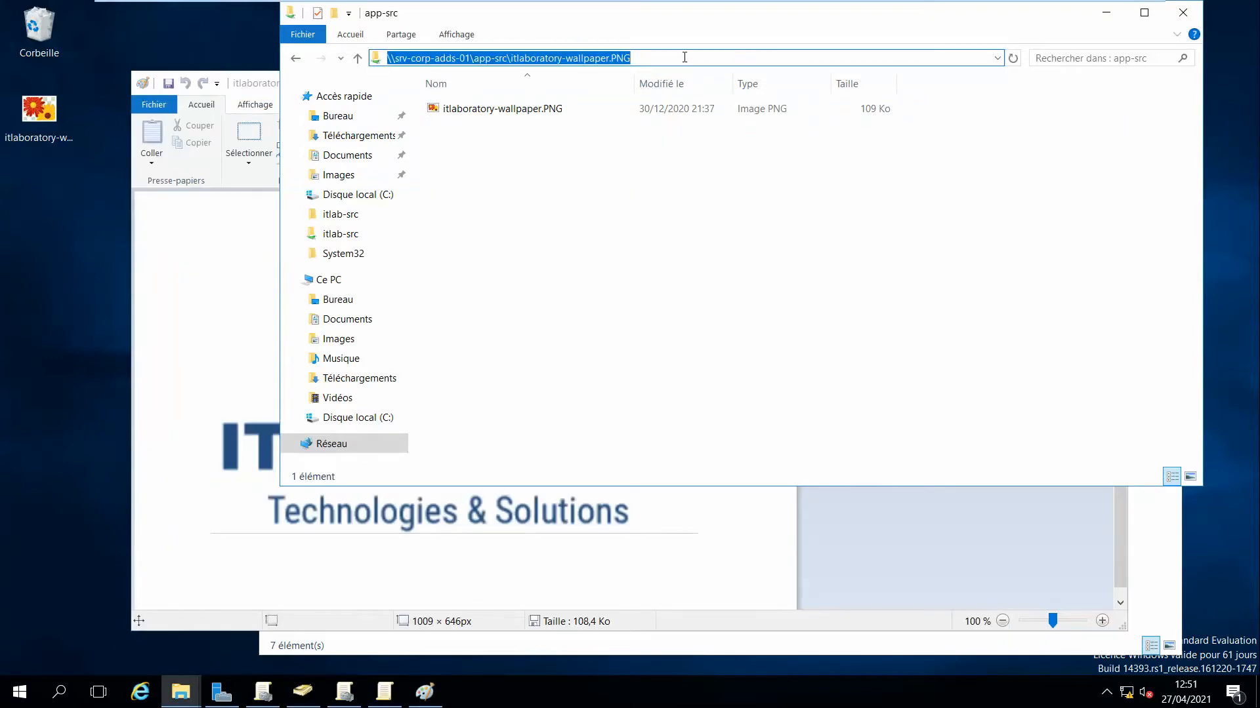
In the Group Policy Management Editor, set Papier peint du Bureau to Activé and paste the image's network path as the wallpaper name.
click(390, 694)
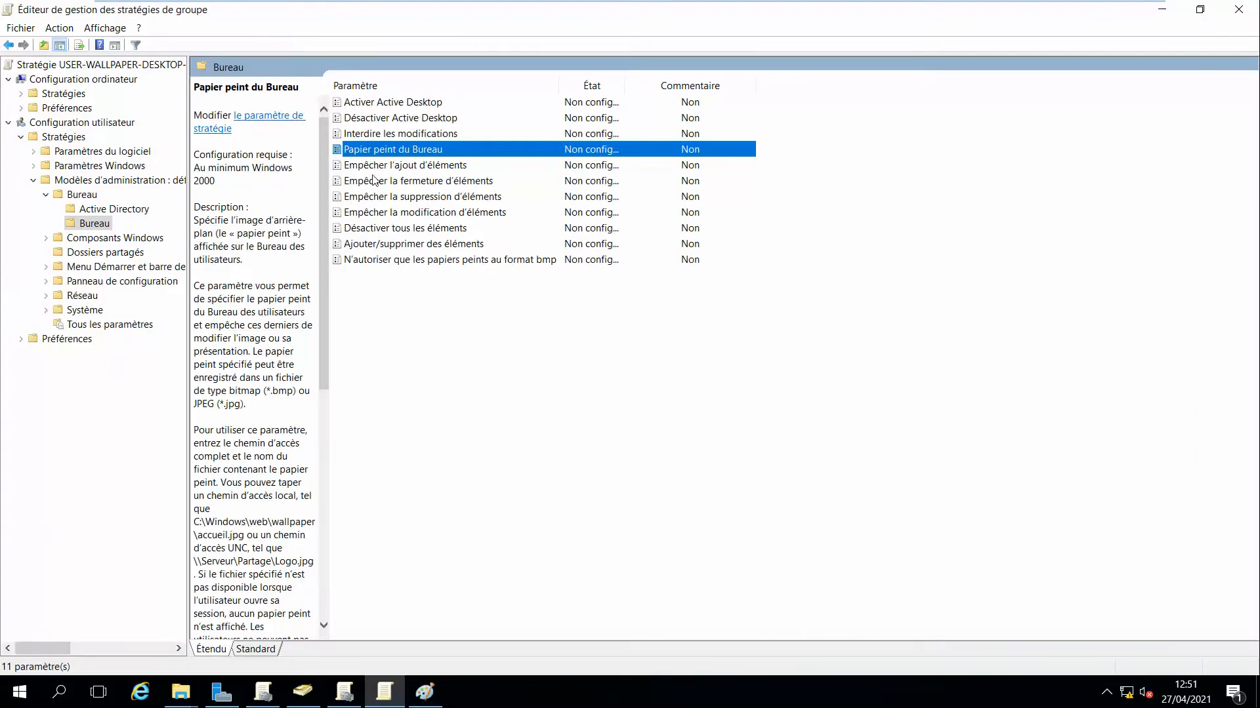
right_click(417, 151)
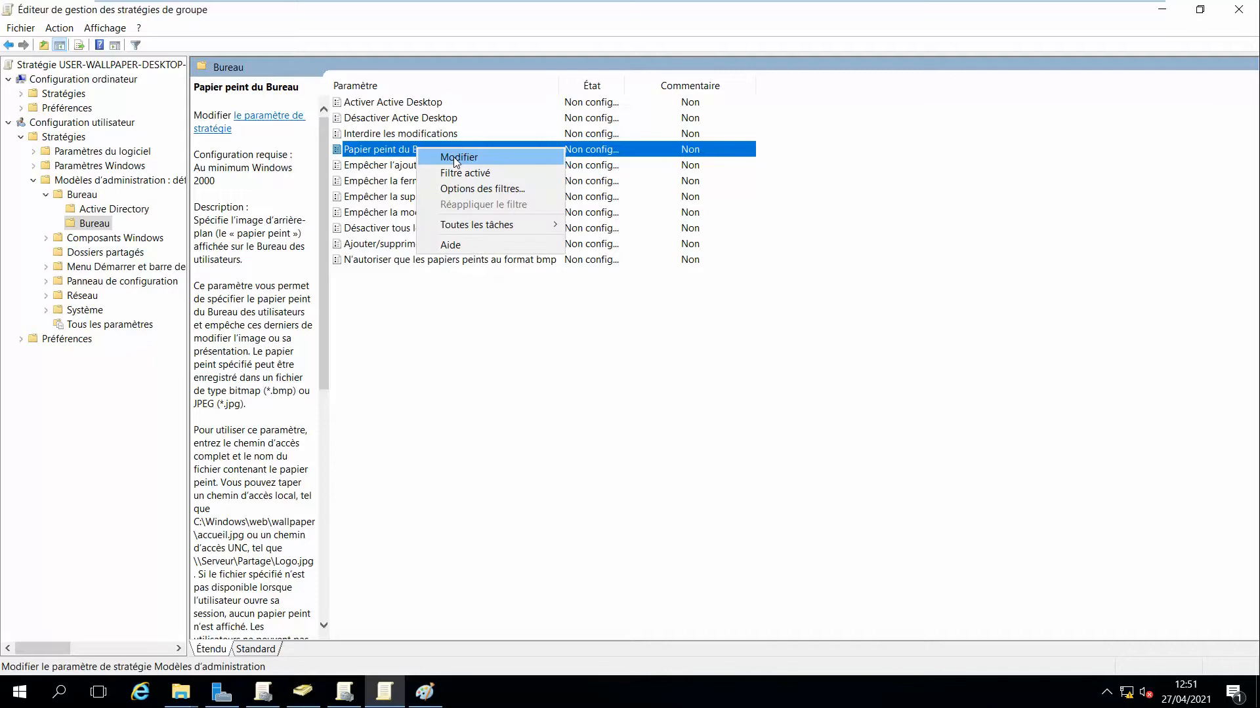
click(391, 157)
right_click(394, 155)
click(410, 162)
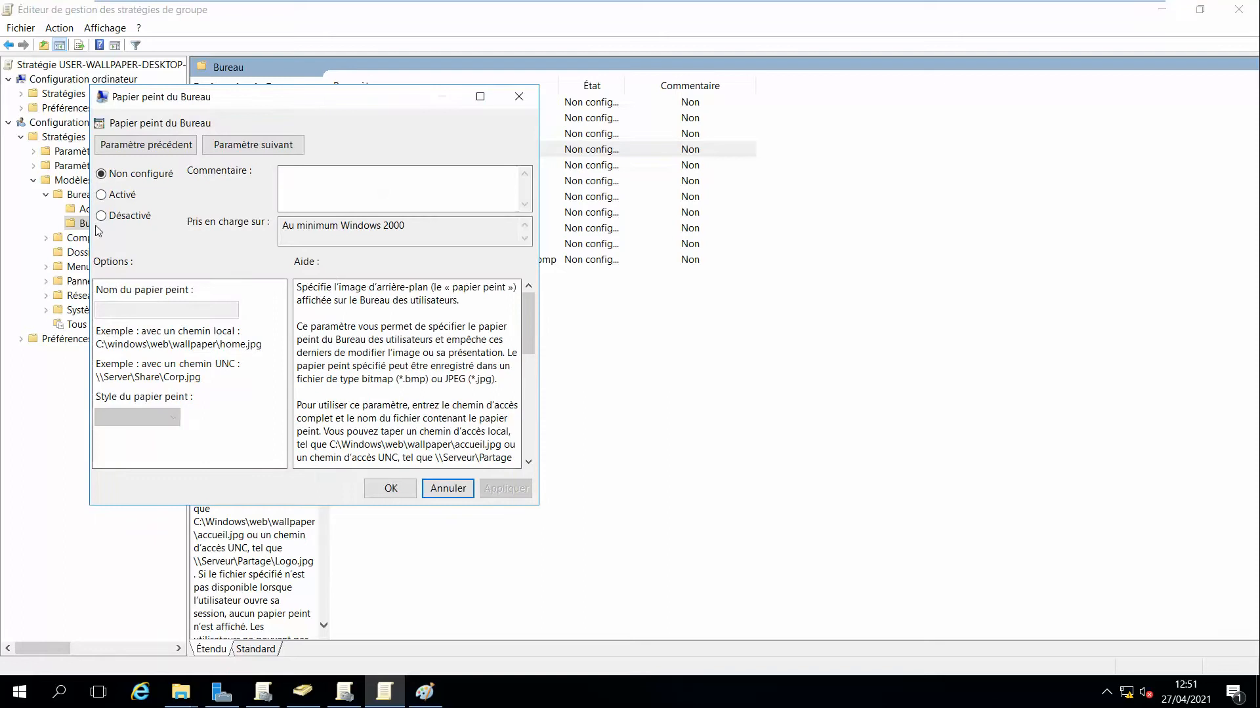
click(101, 195)
click(176, 311)
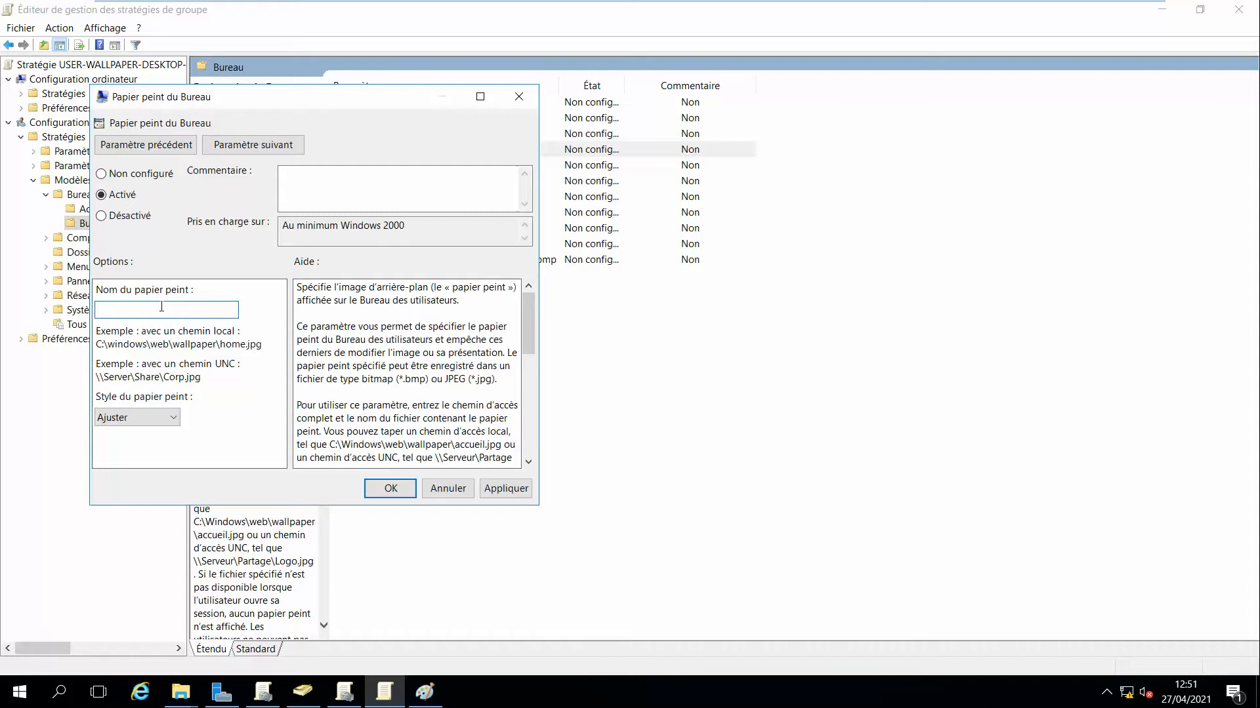
key(ctrl+v)
drag(234, 309, 120, 318)
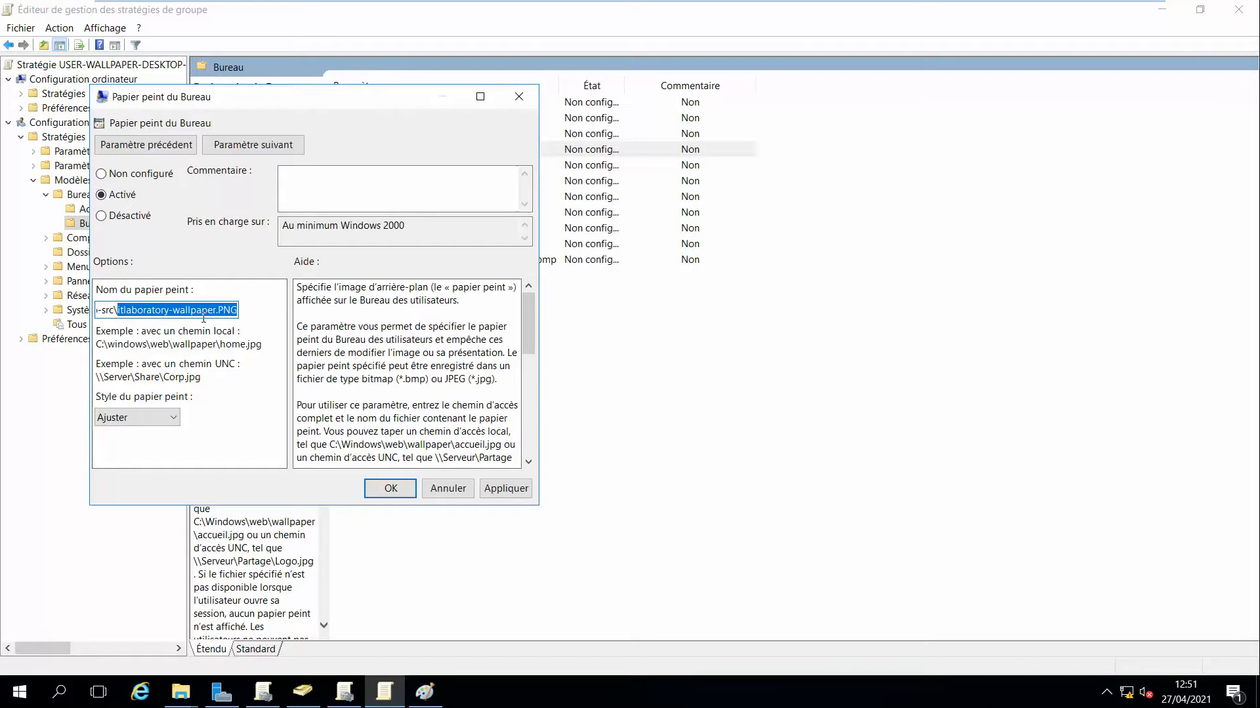
click(203, 317)
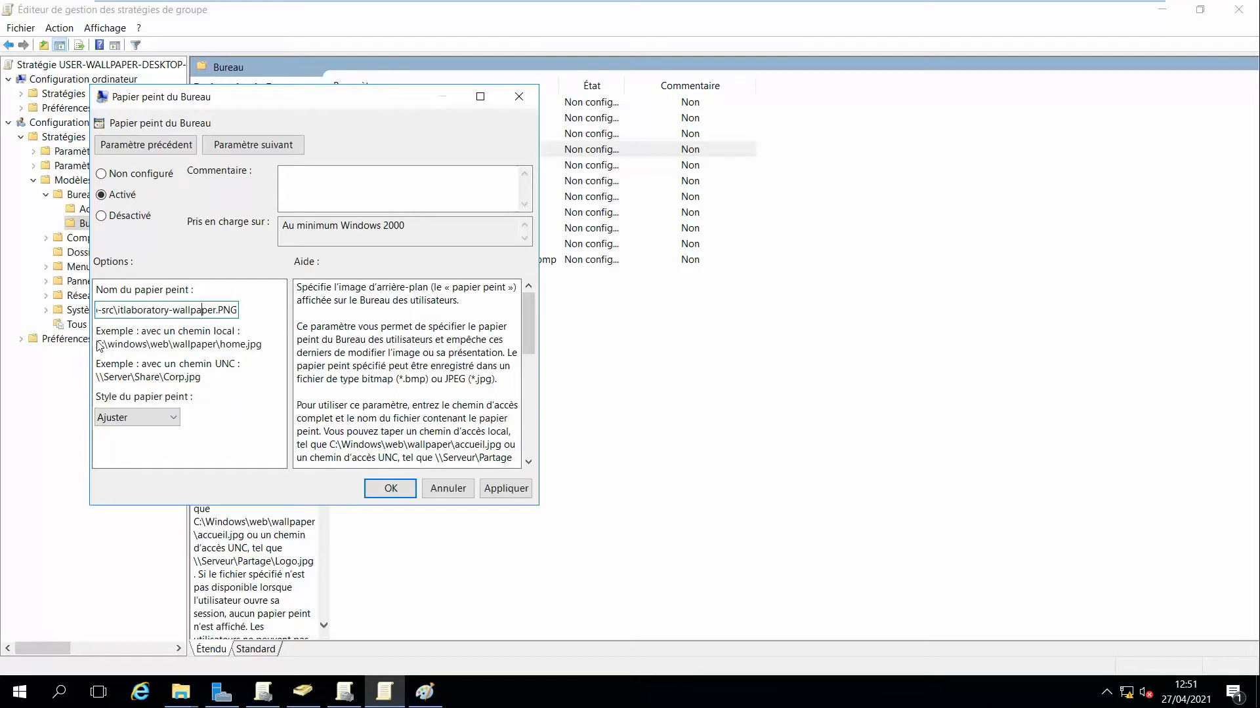
Set the wallpaper style to Centrer, apply the Papier peint du Bureau setting and close it.
click(152, 418)
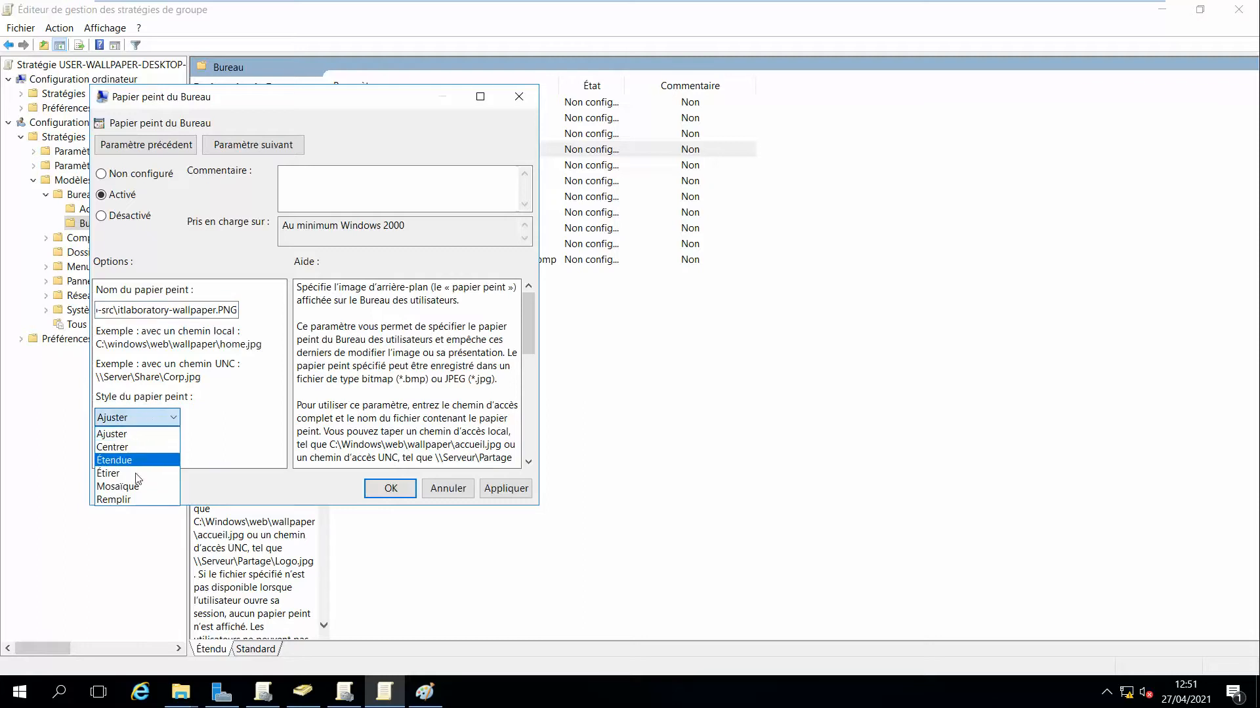
click(174, 447)
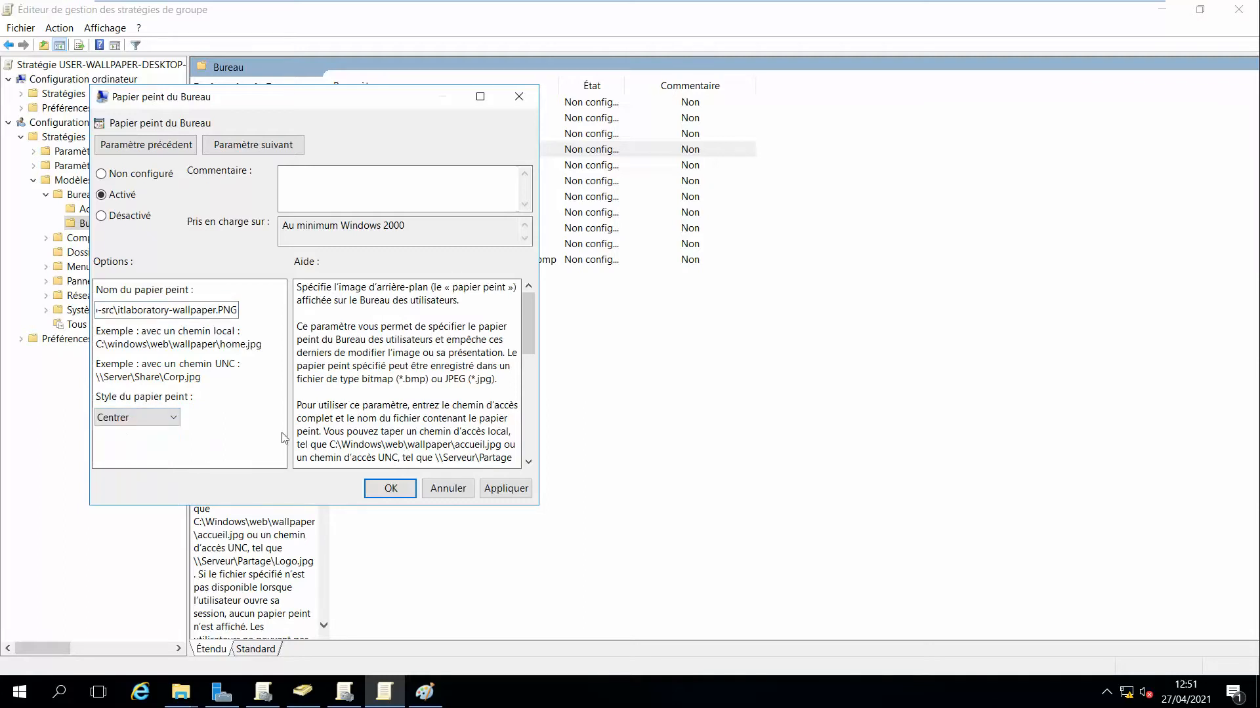
click(504, 488)
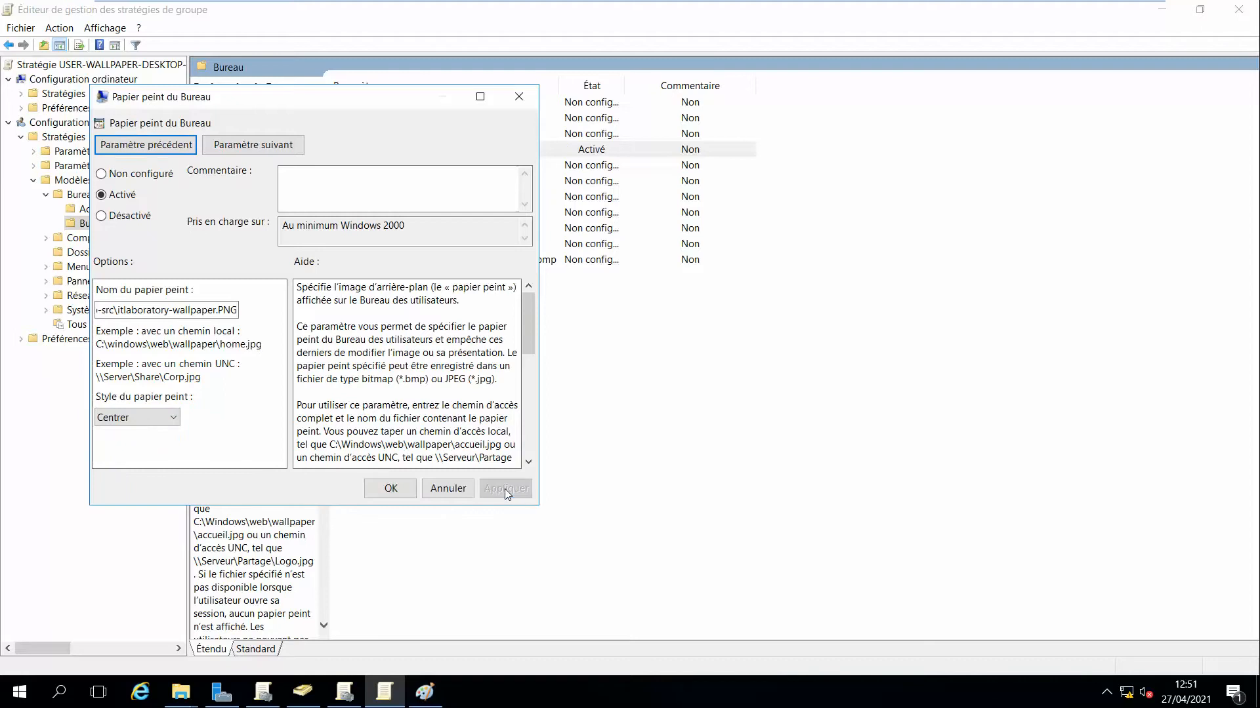
click(390, 488)
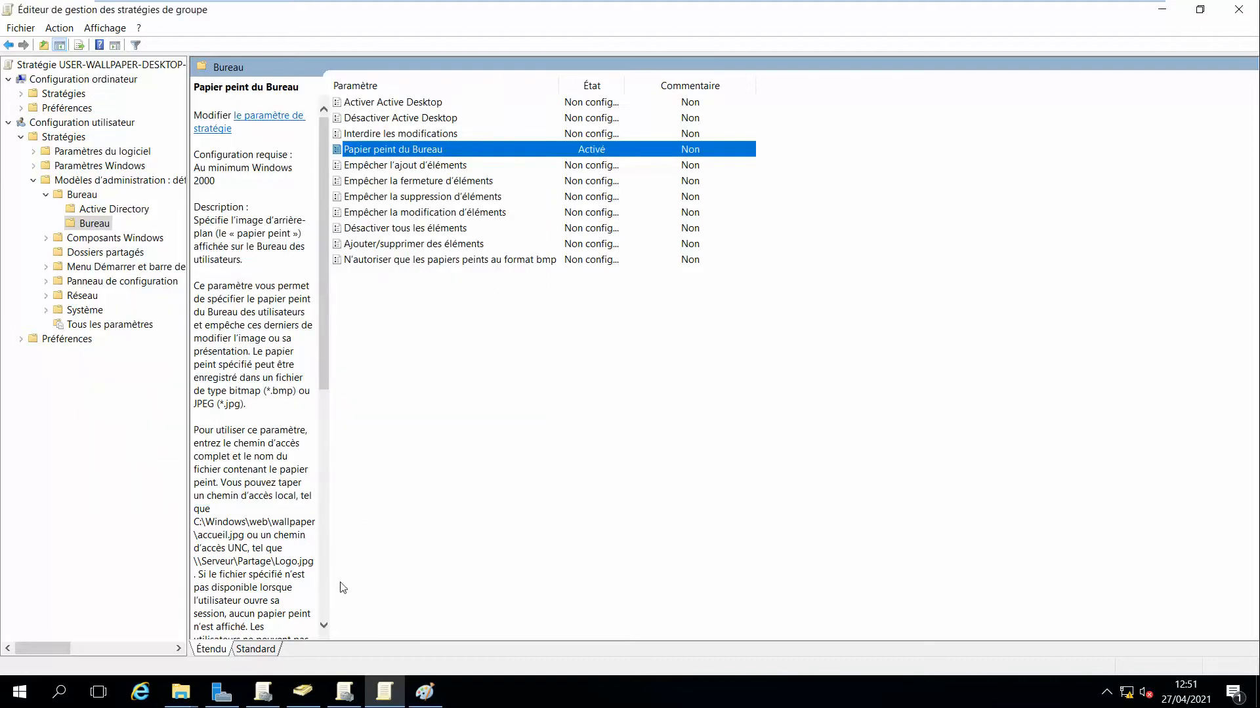
In Group Policy Management, link the existing GPO USER-WALLPAPER-DESKTOP-WIN10 to the utilisateur organizational unit under CORP.
click(1168, 18)
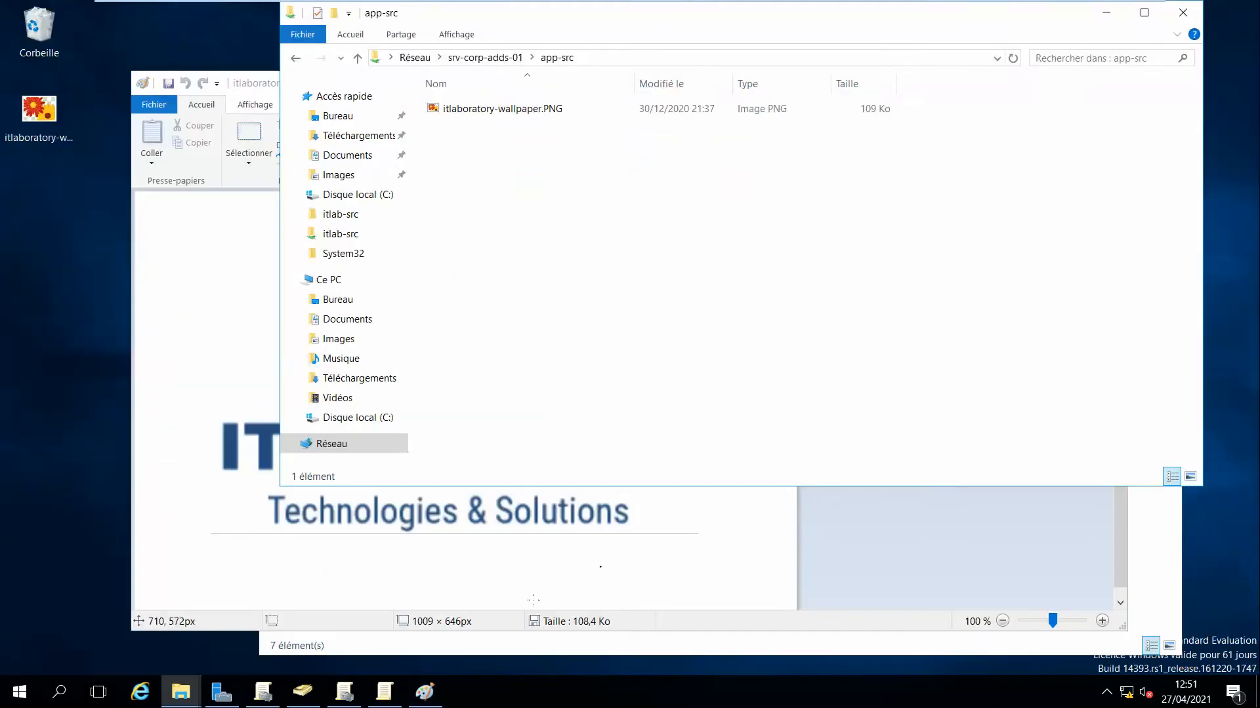
click(313, 700)
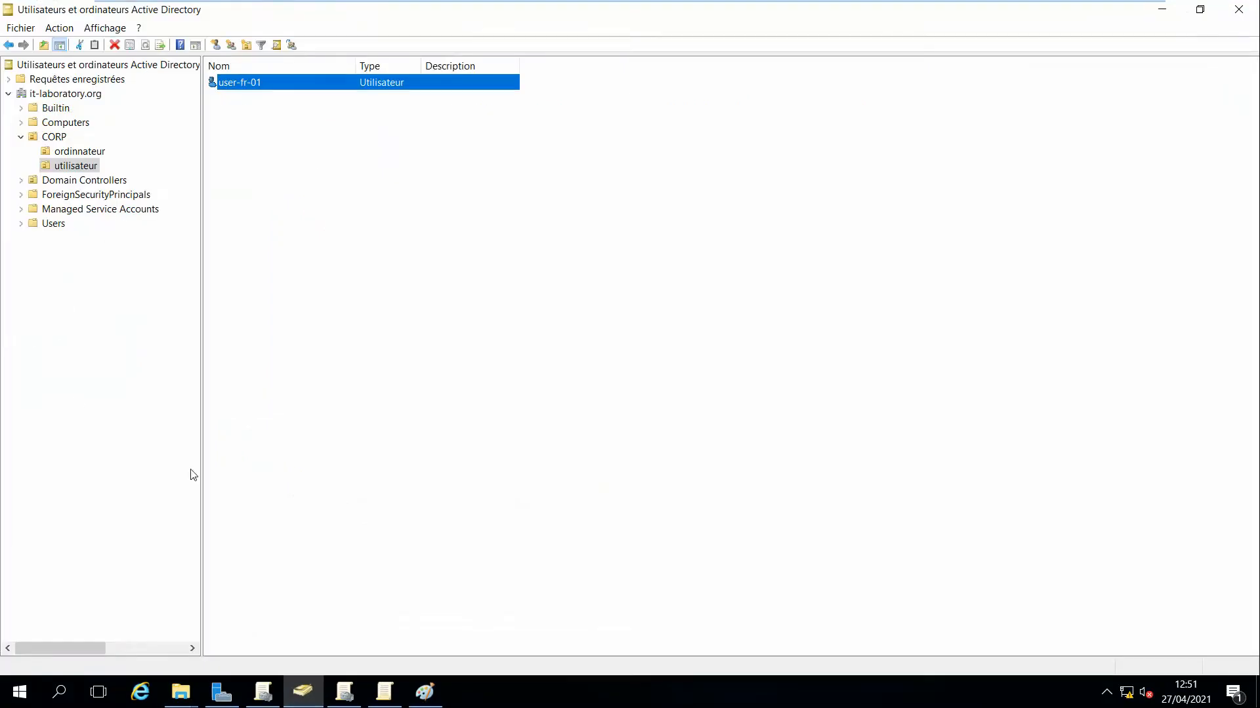
click(265, 690)
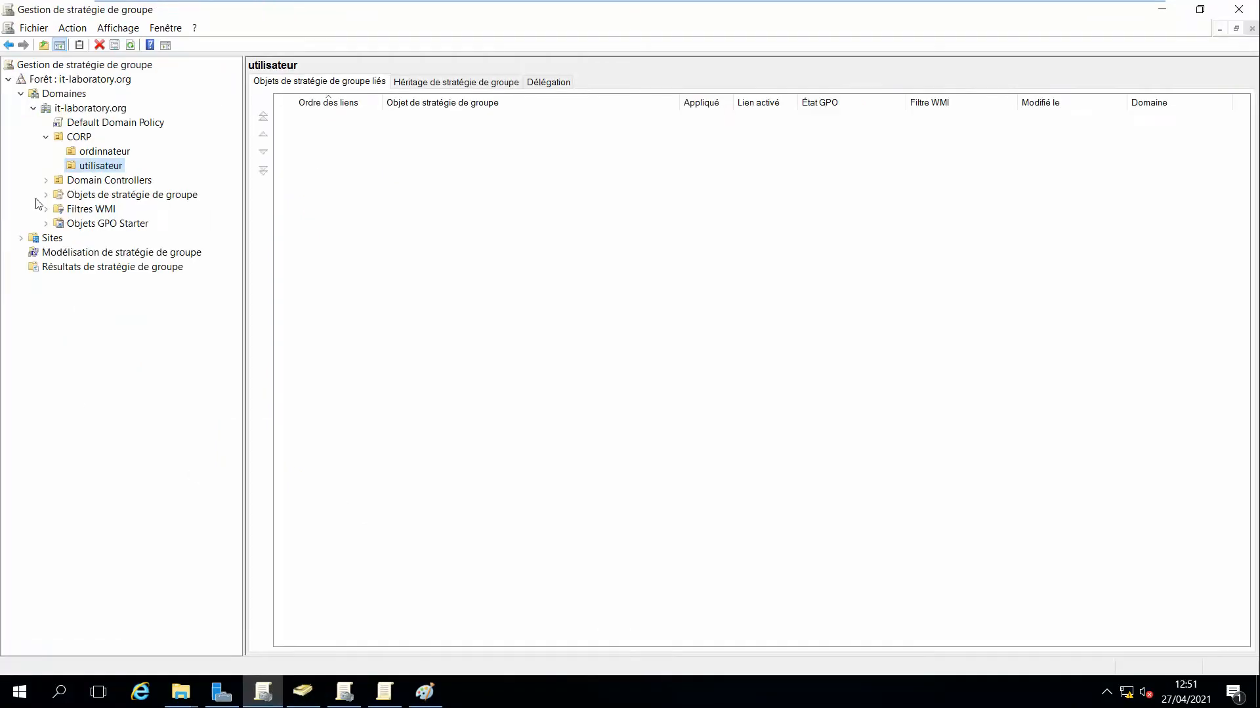
right_click(91, 172)
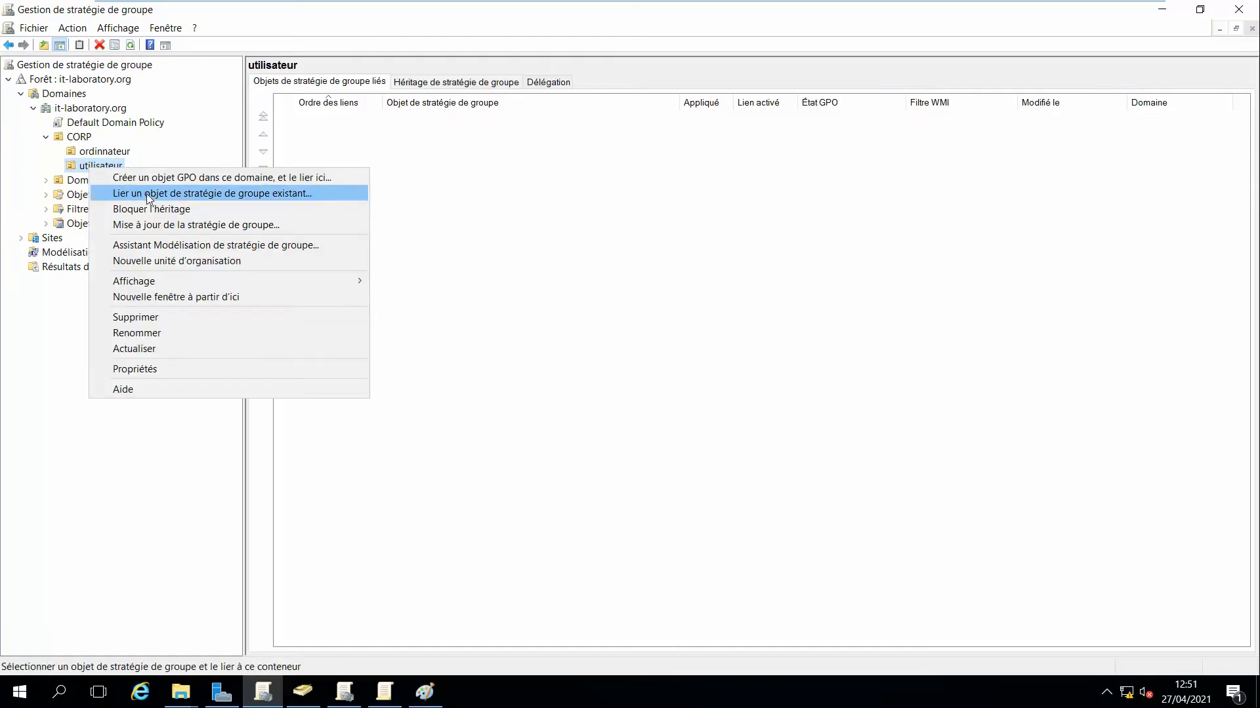
click(178, 196)
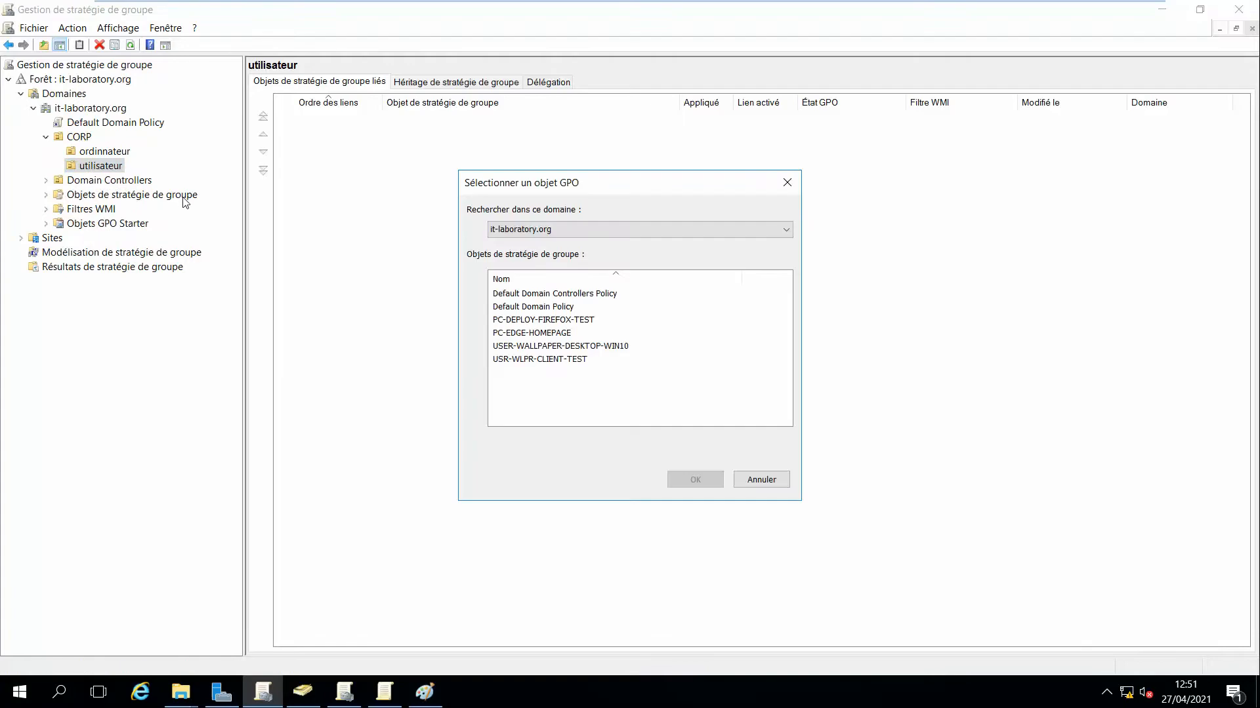
click(597, 347)
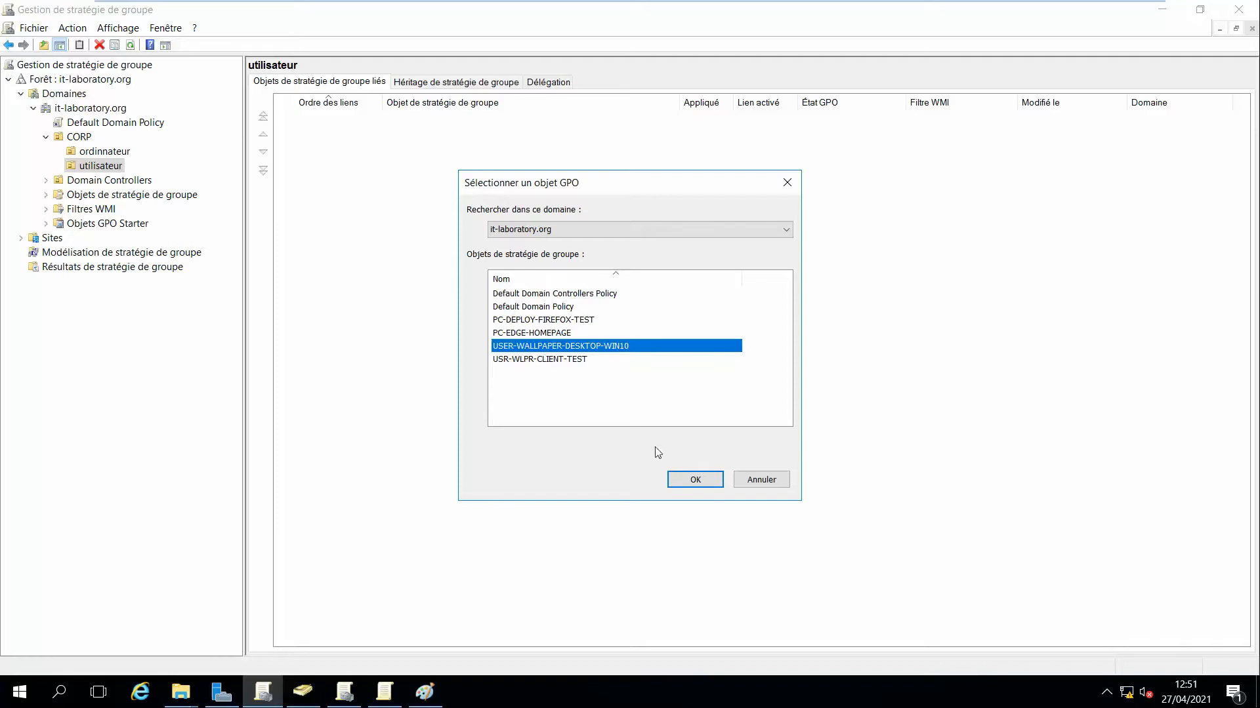
click(689, 484)
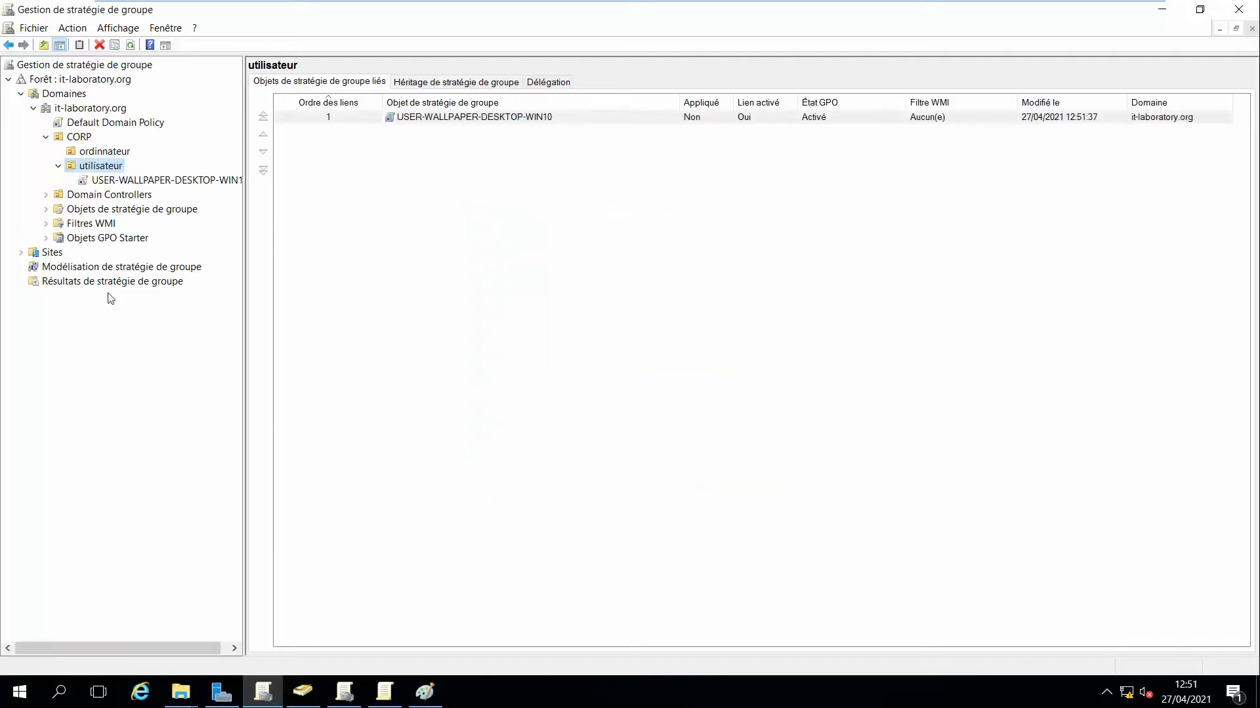
right_click(105, 169)
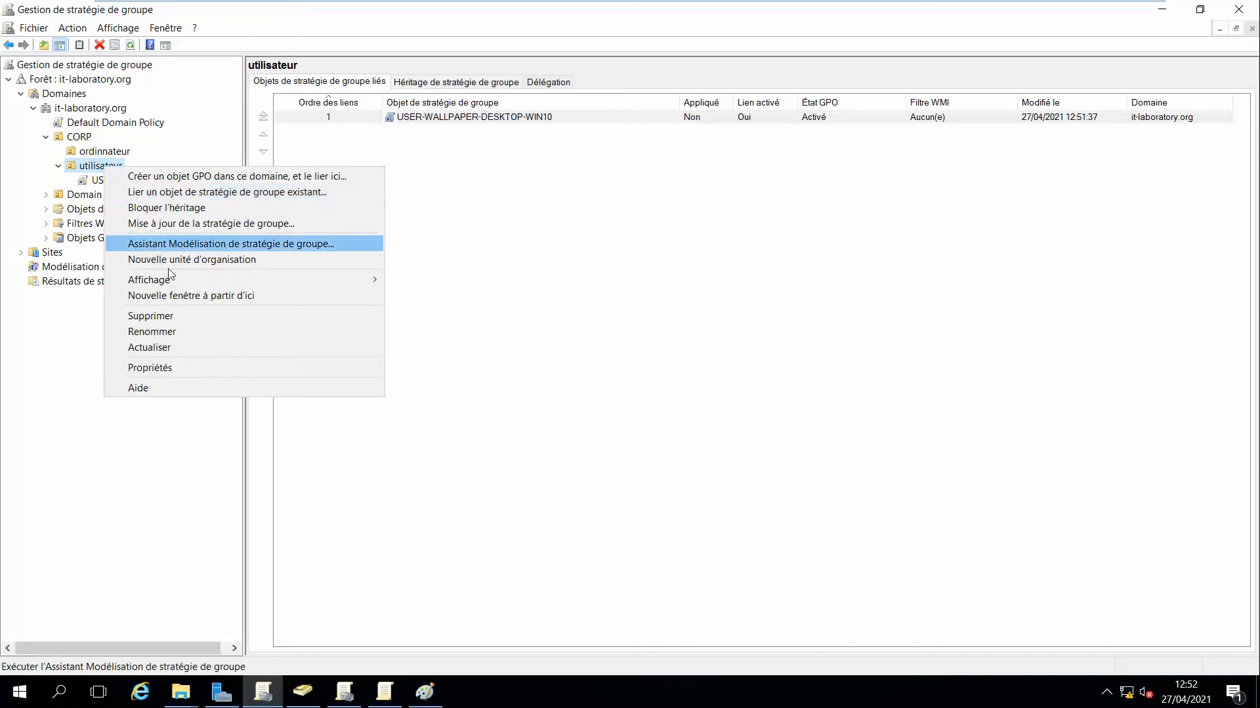
key(Return)
click(755, 408)
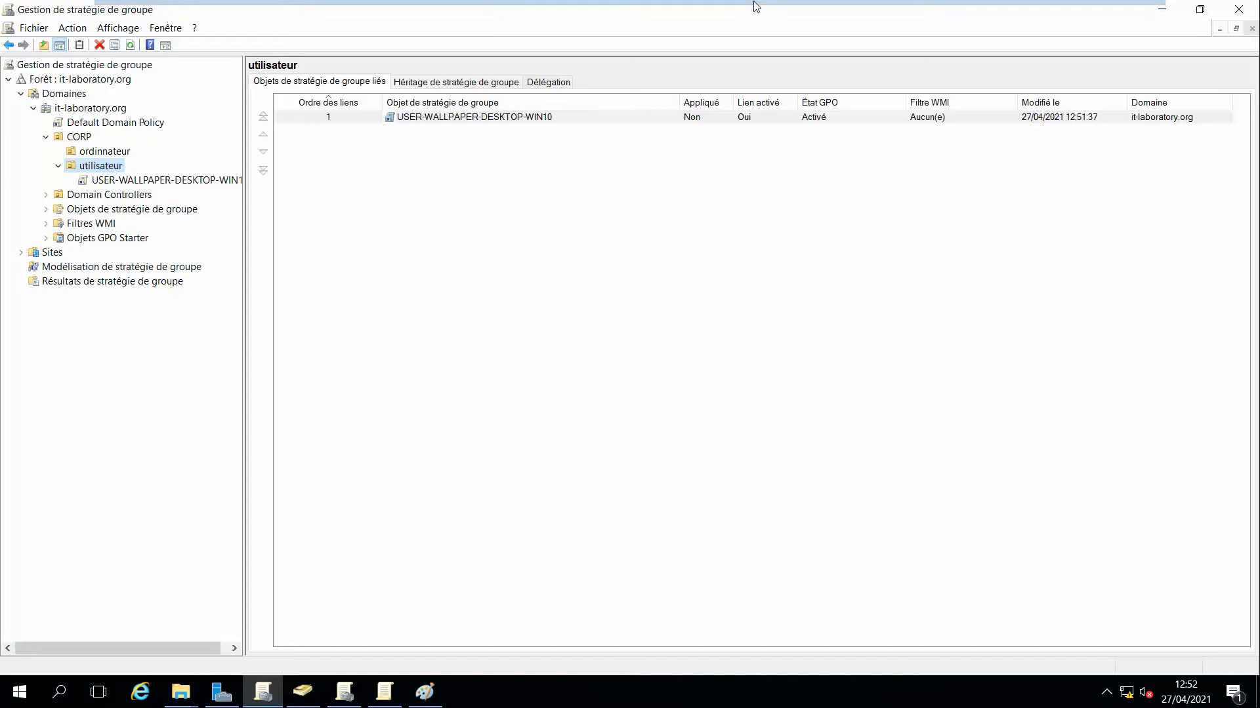
Switch to the Windows 10 client machine and sign out of its current user session.
mouse_move(739, 6)
click(846, 10)
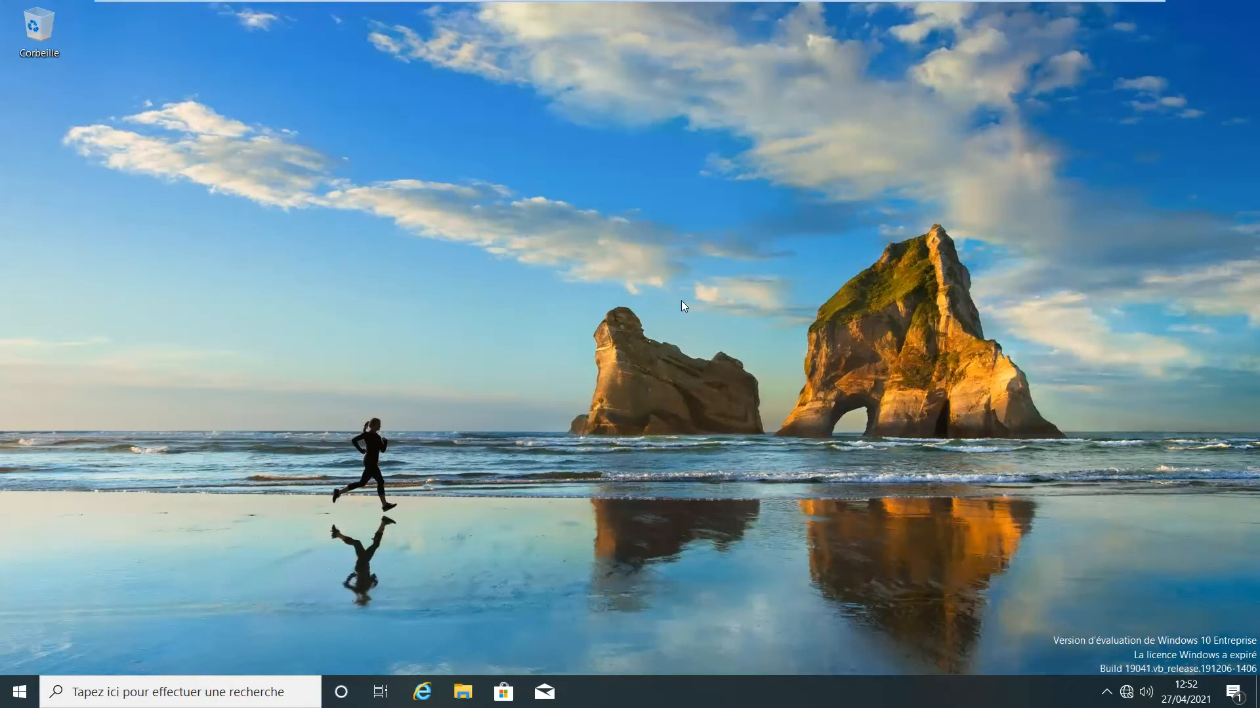
key(super+r)
click(297, 502)
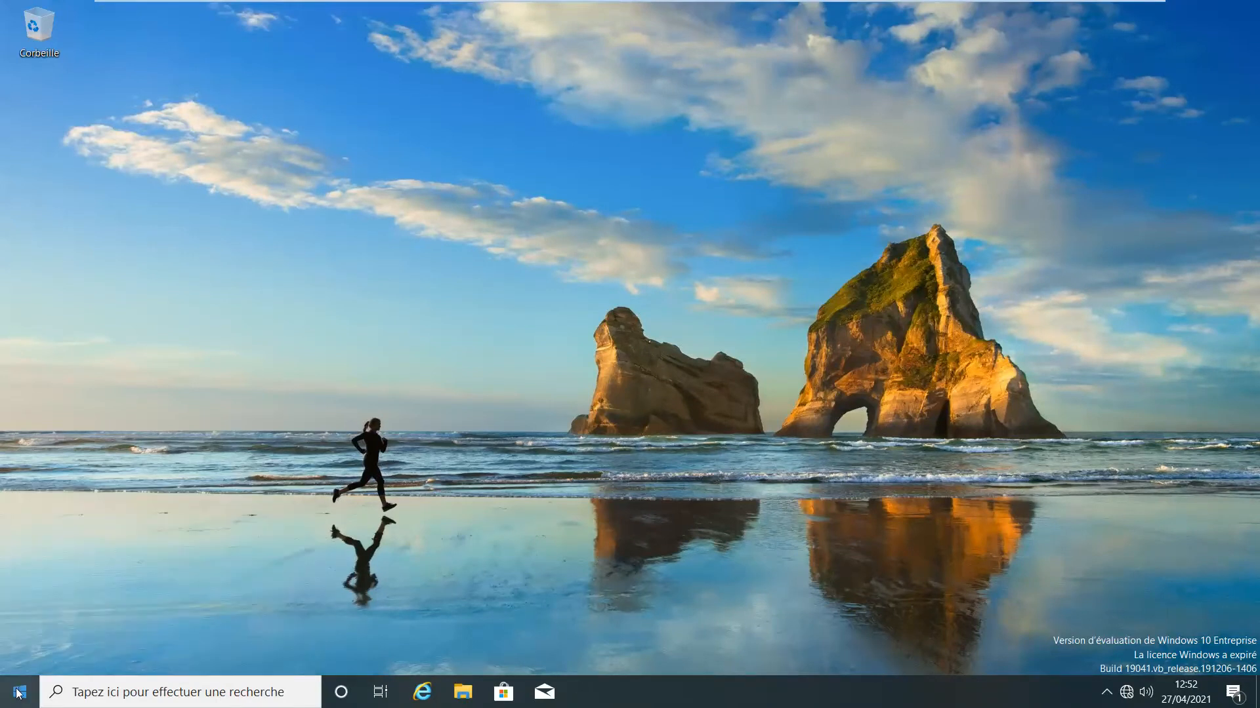
right_click(18, 694)
mouse_move(132, 643)
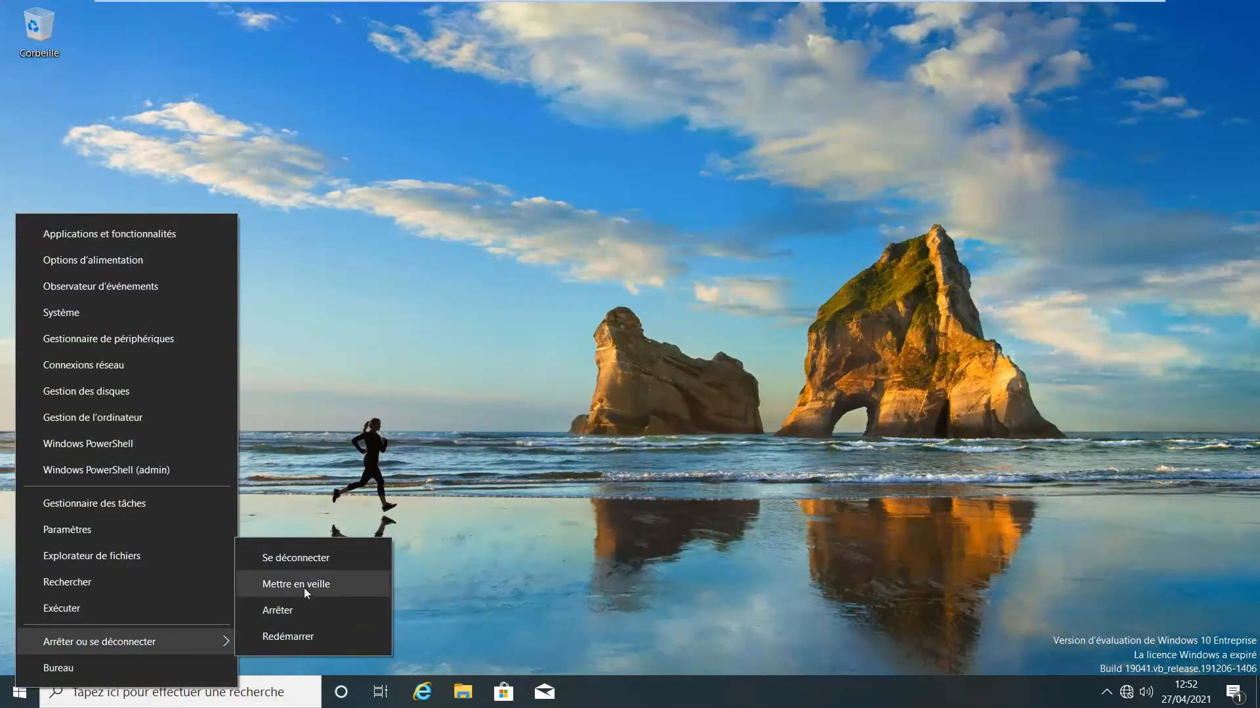
click(312, 563)
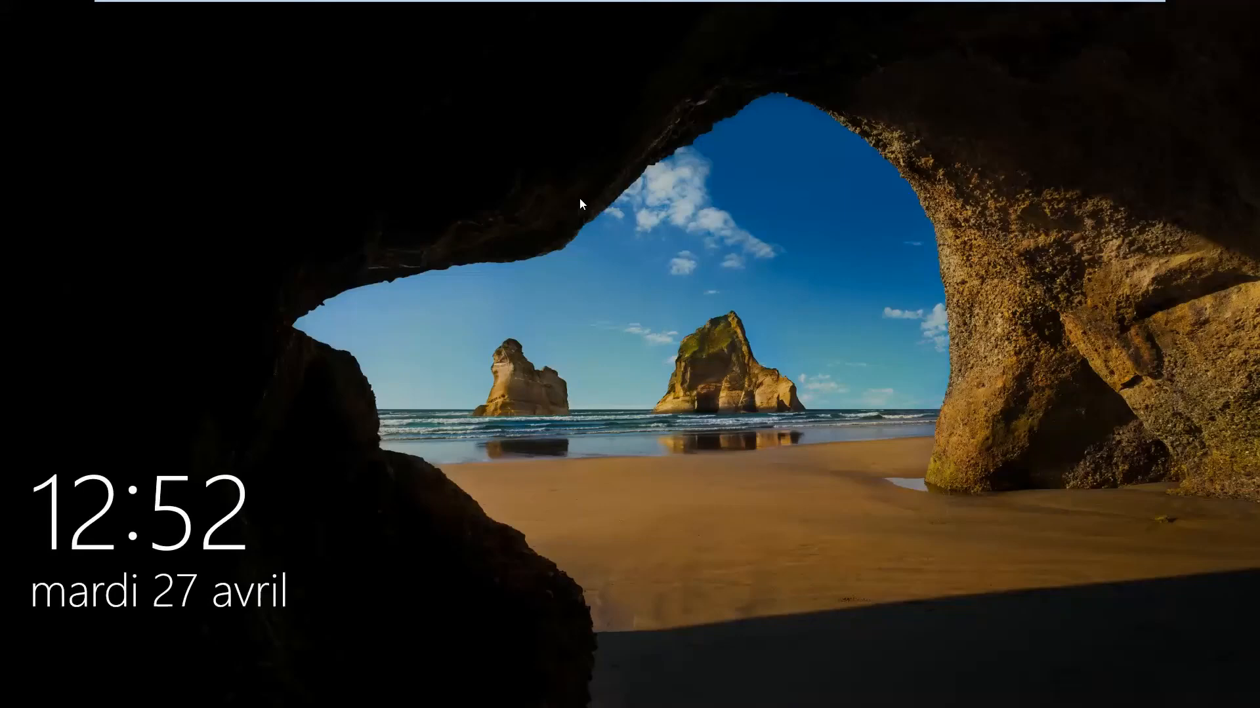
Sign back in to the Windows 10 client as user-fr-01 by entering the account password.
click(381, 385)
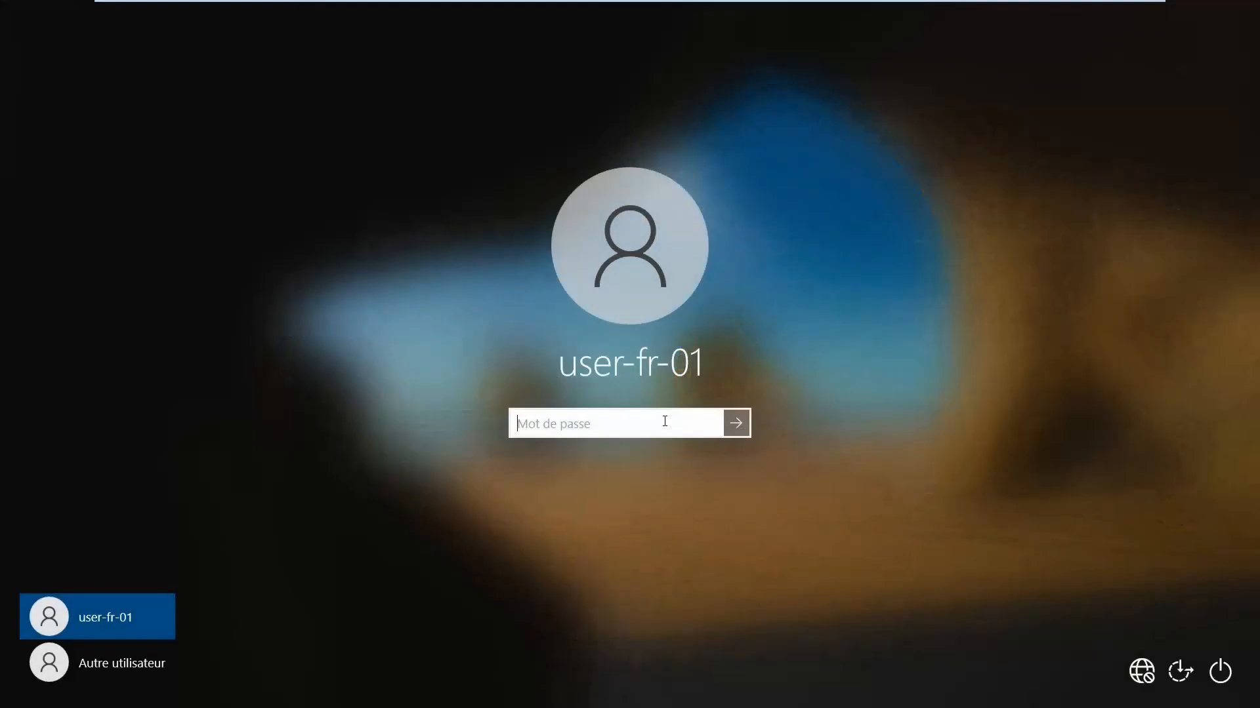
text(••••)
key(Caps_Lock)
text(•••)
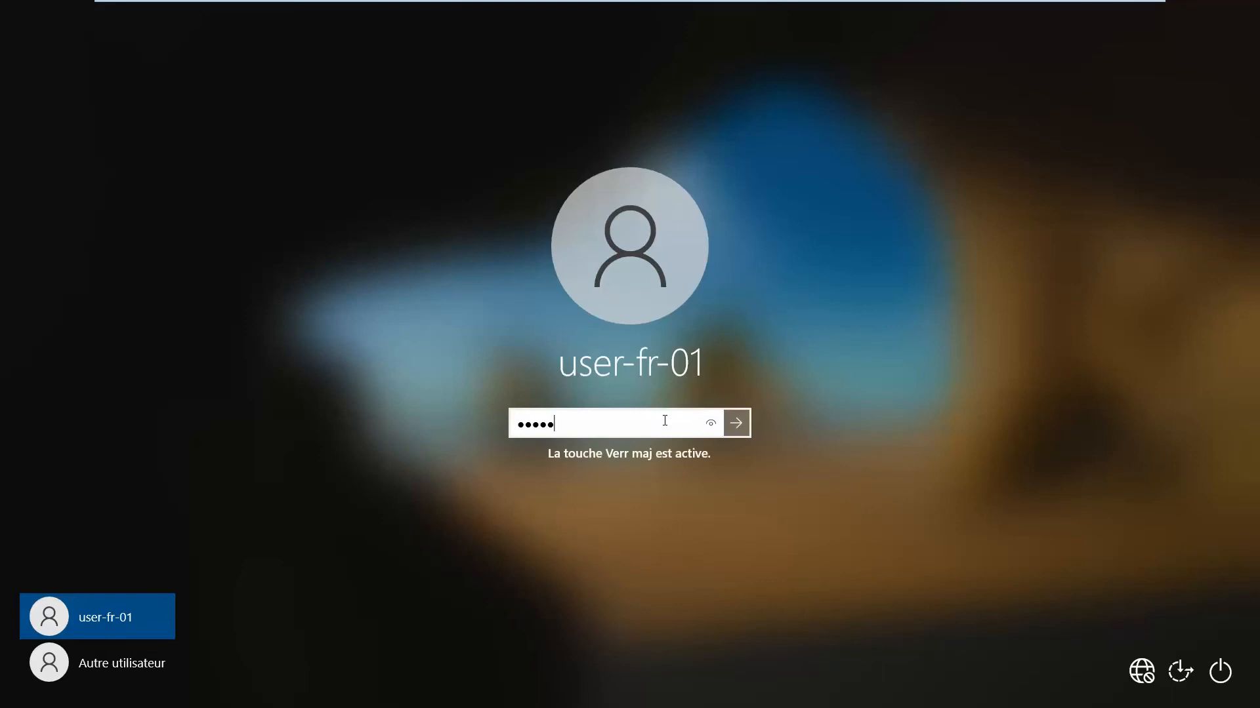
key(Caps_Lock)
text(•)
key(Return)
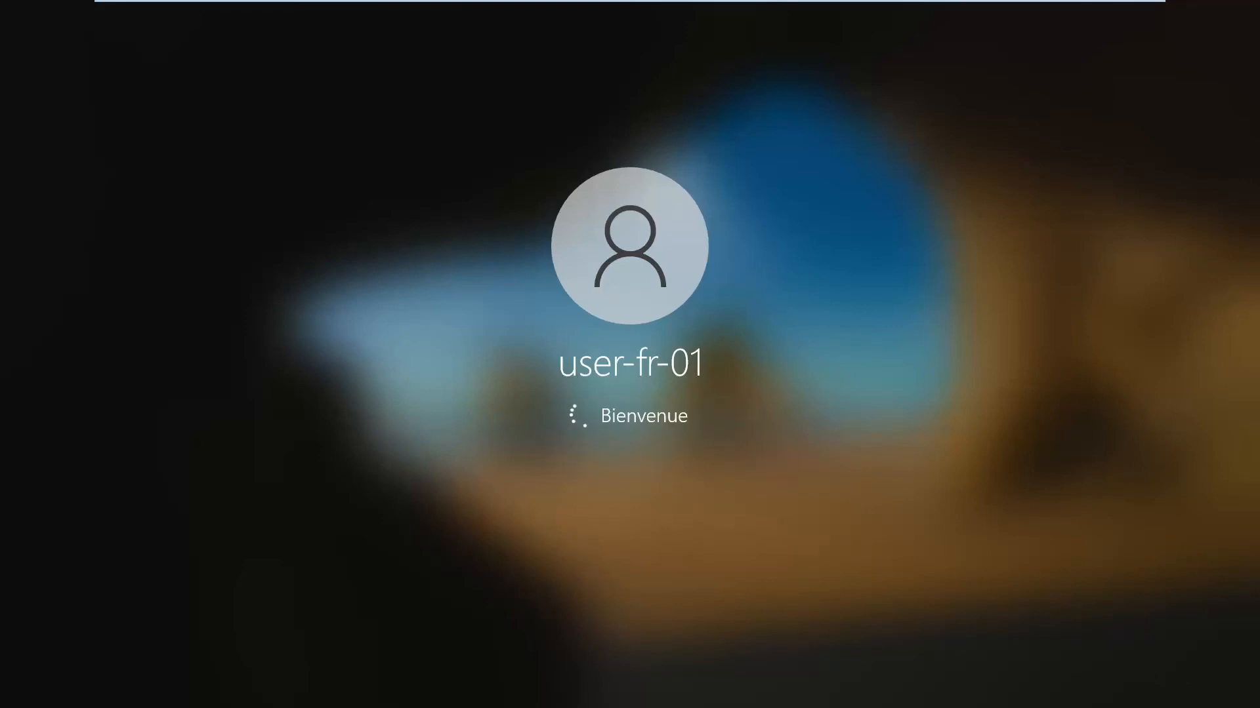